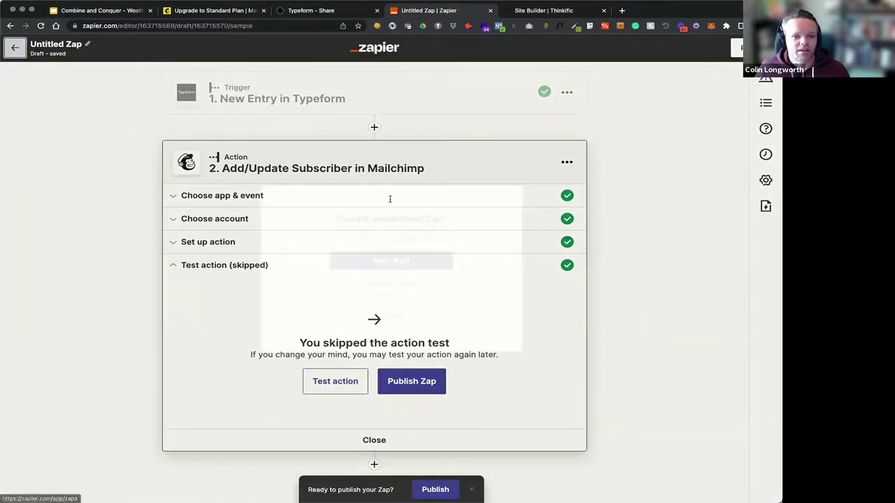
Discard the unpublished Zap and start a new one with Thinkific as the trigger app
click(404, 284)
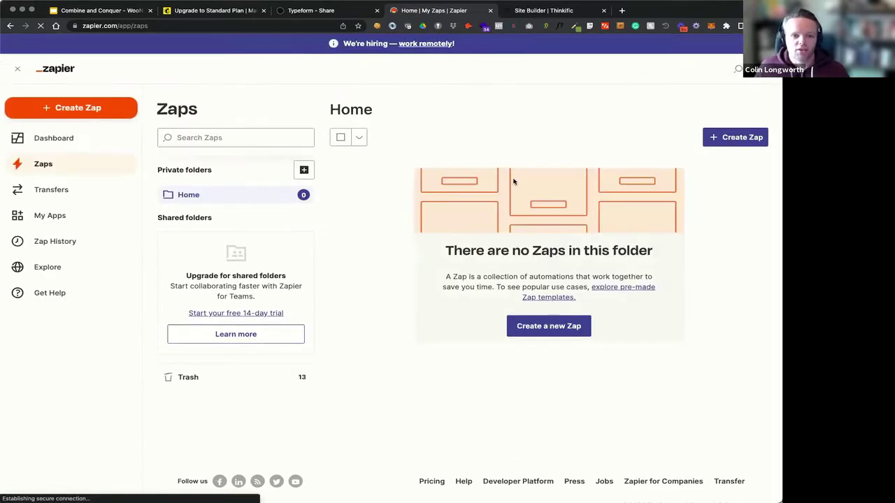
click(526, 328)
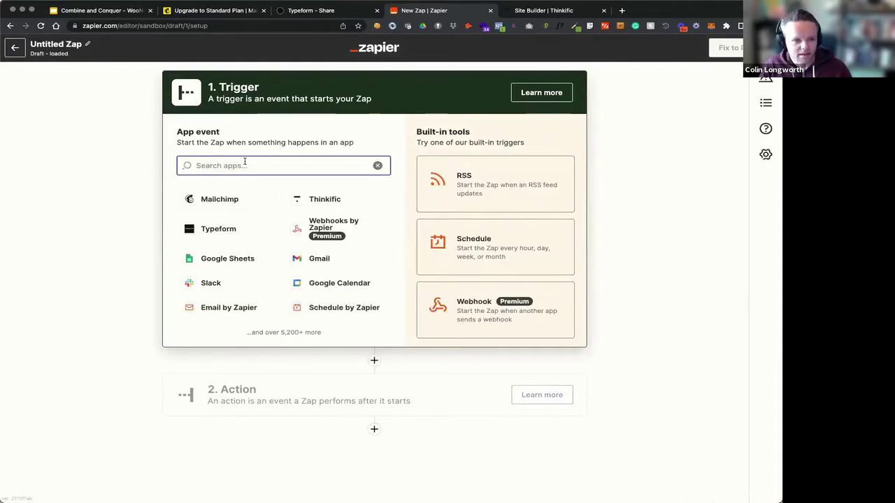
text(think)
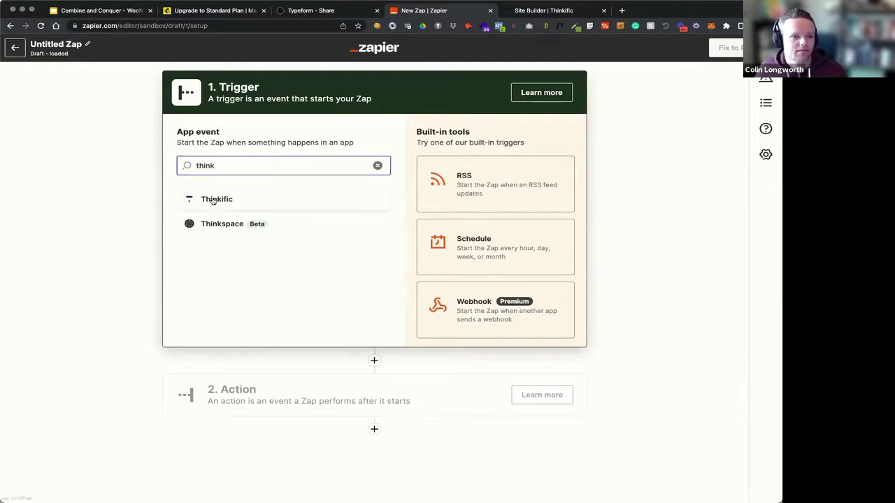
click(212, 197)
Set the Thinkific trigger event to New User
click(245, 205)
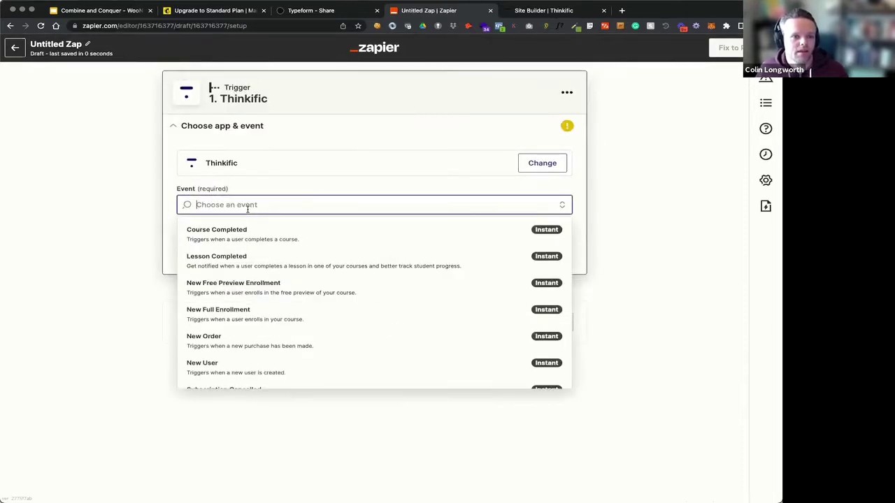
scroll(255, 307, down, 1)
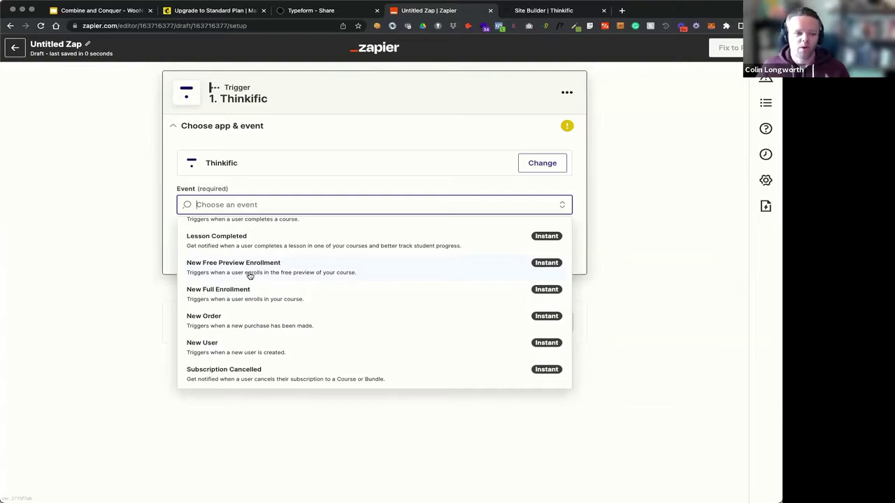
click(225, 351)
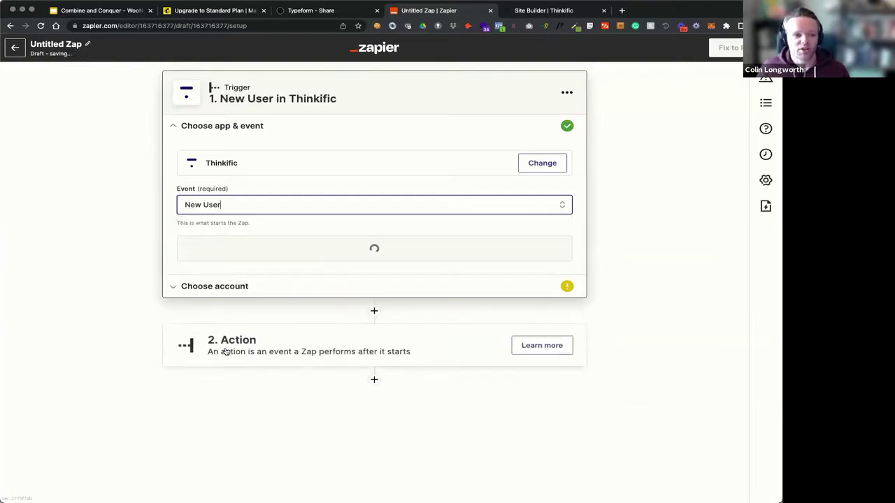
click(394, 255)
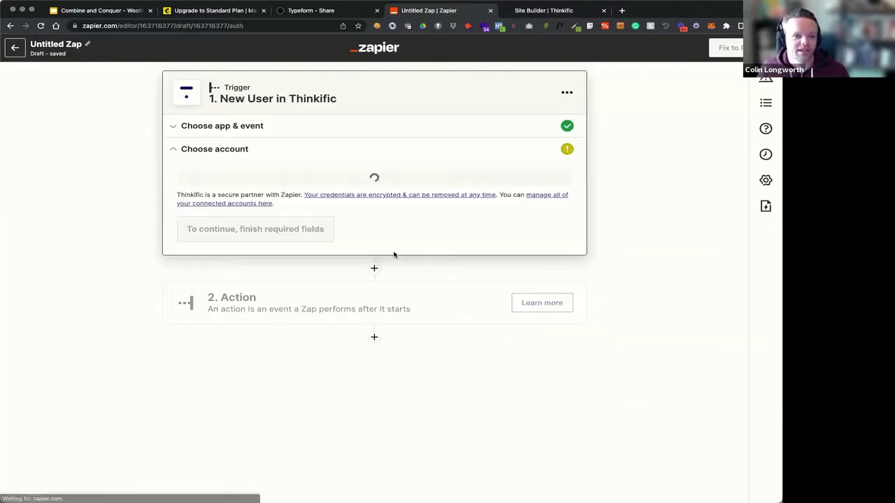
Use the existing Thinkific account for the trigger and test it, accepting the sample user that is found
click(302, 188)
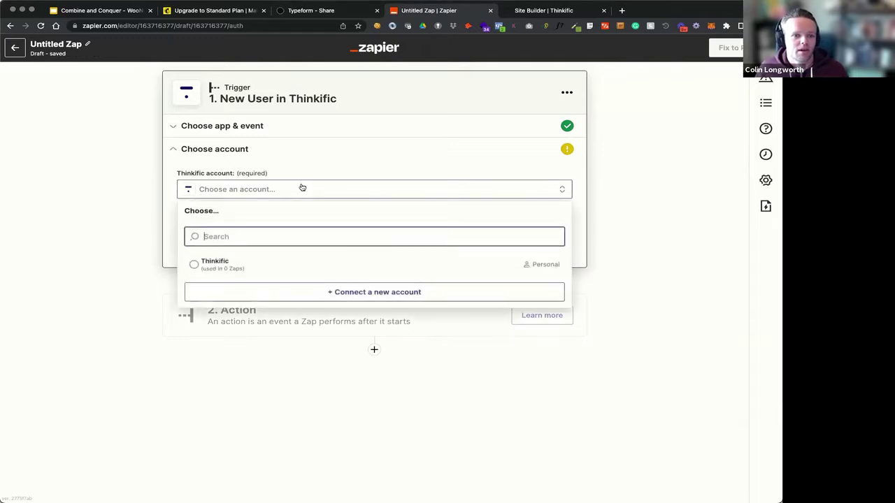
click(214, 263)
click(220, 241)
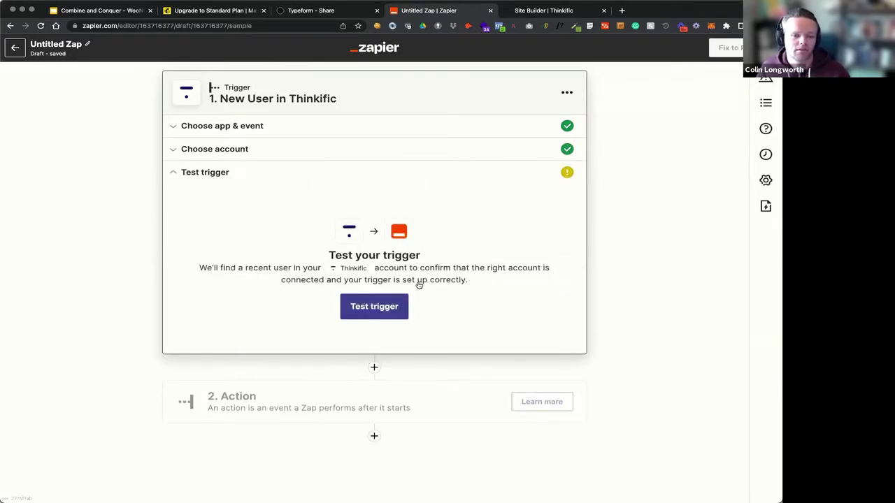
click(373, 313)
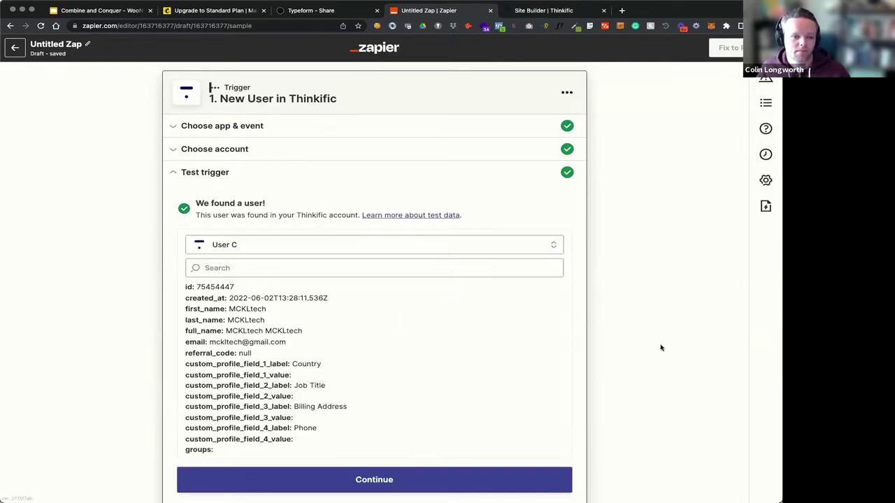
scroll(660, 347, down, 2)
click(429, 396)
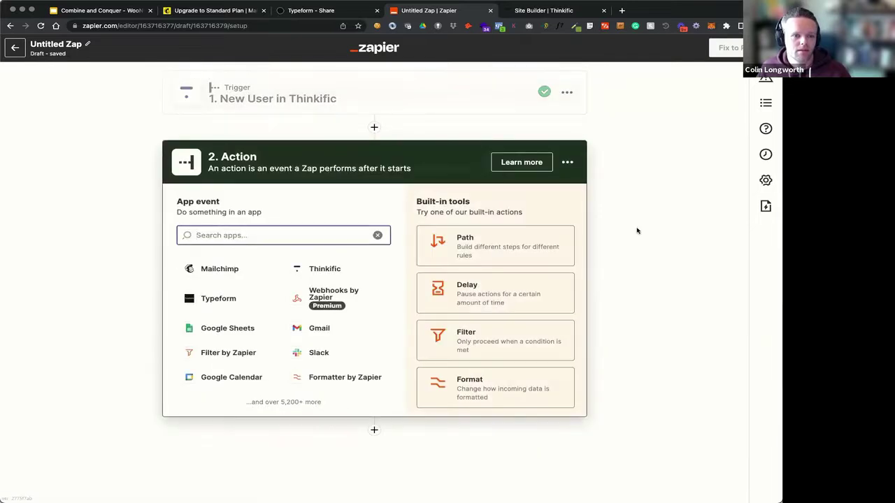
Set the Zap's action to Add/Update Subscriber in Mailchimp
click(232, 270)
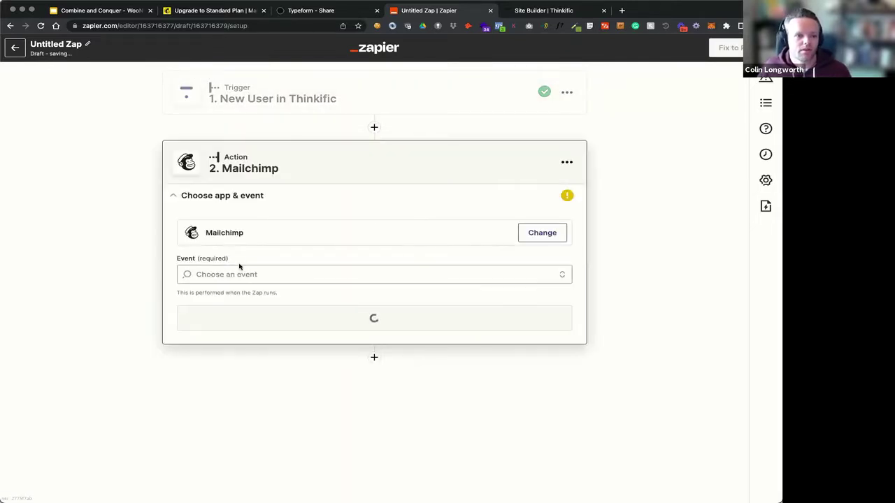
click(236, 274)
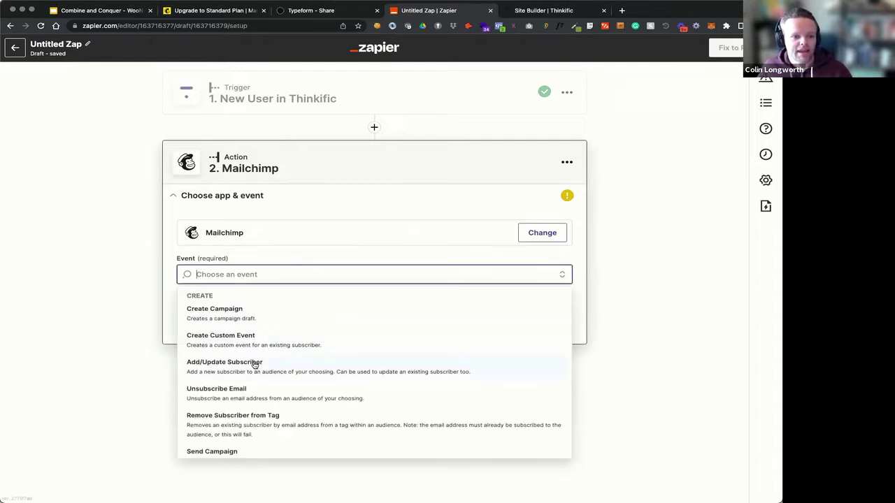
click(256, 364)
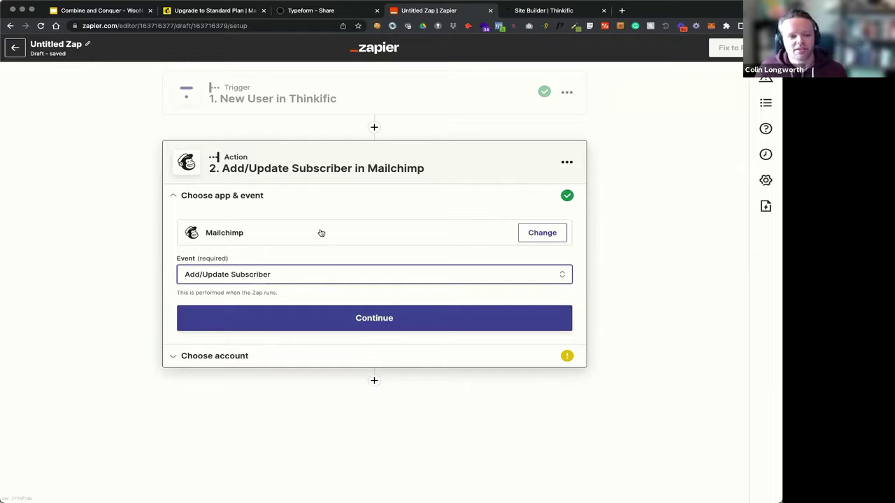
click(301, 319)
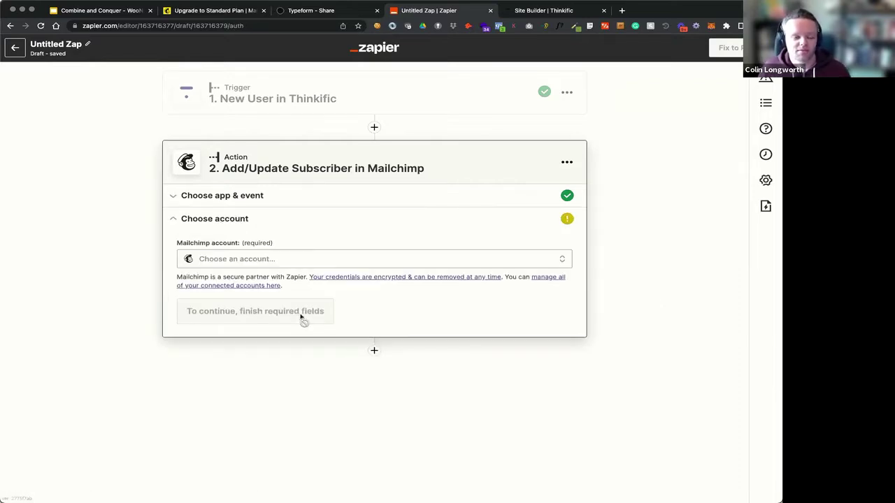
Select the Mailchimp WooNinja account for the action and proceed to its setup
click(272, 260)
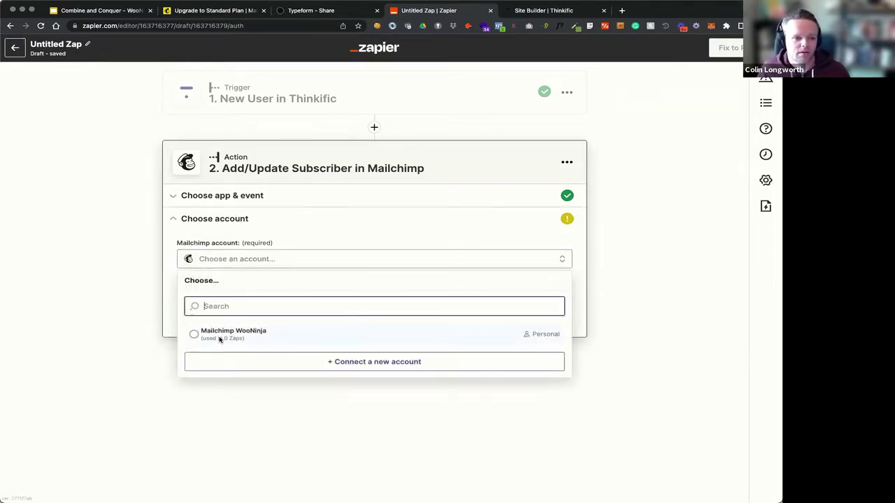
click(220, 337)
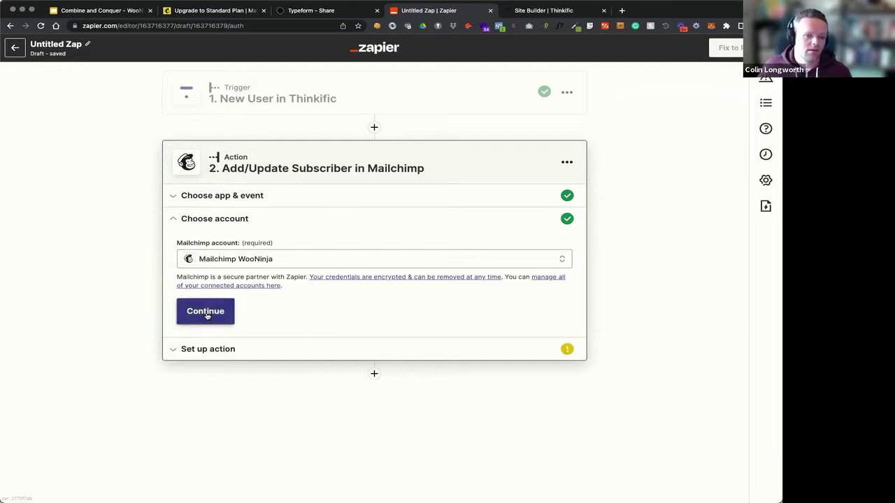
click(207, 312)
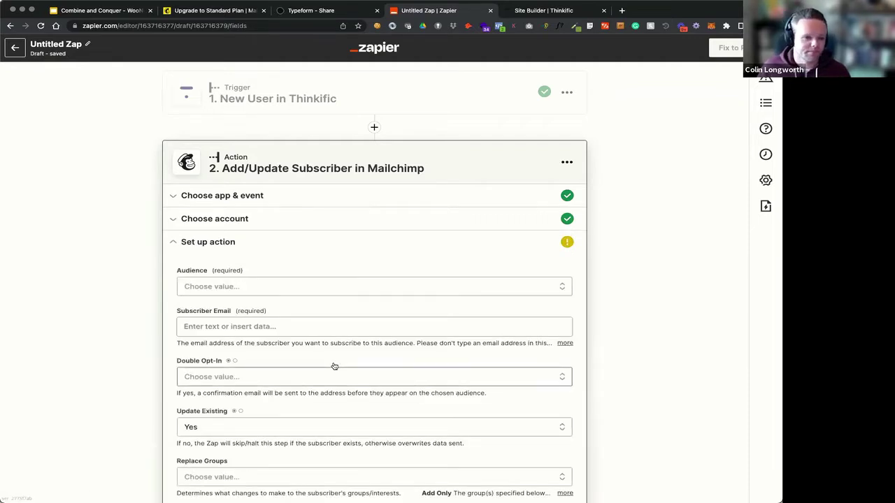
Set the action's audience to WooNinja and map Subscriber Email to the Email field from the Thinkific trigger
scroll(334, 365, down, 2)
click(241, 218)
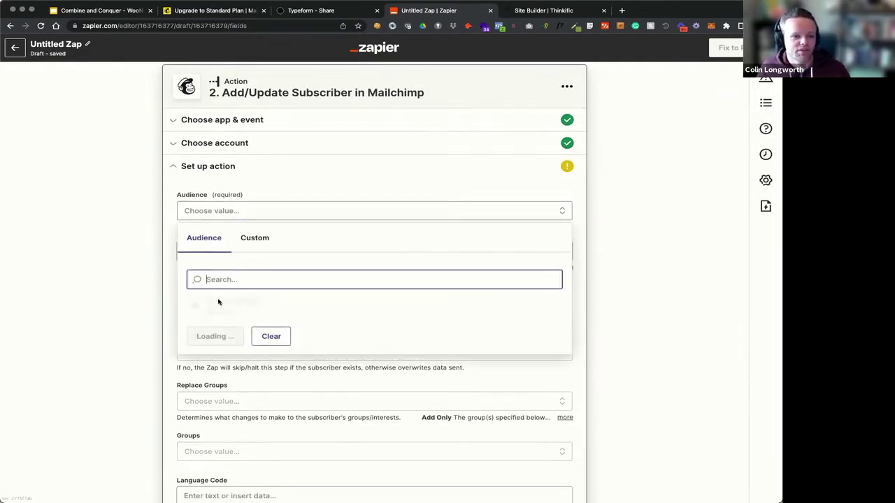
click(223, 309)
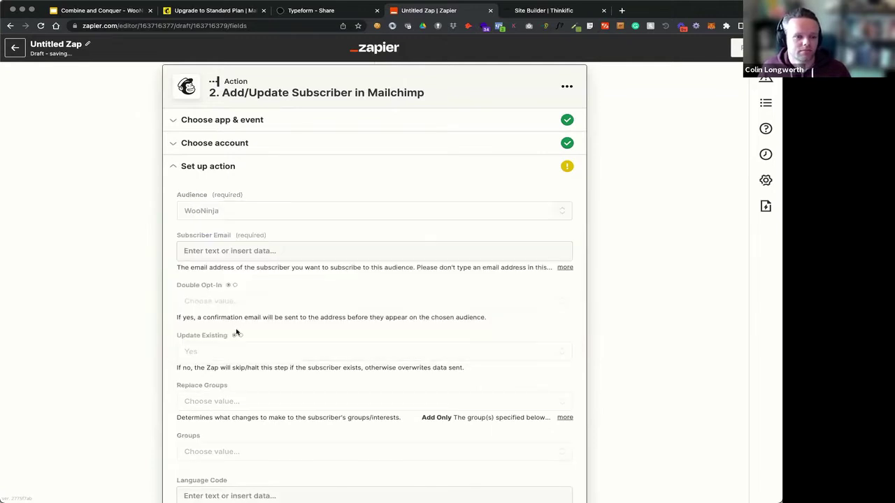
click(282, 250)
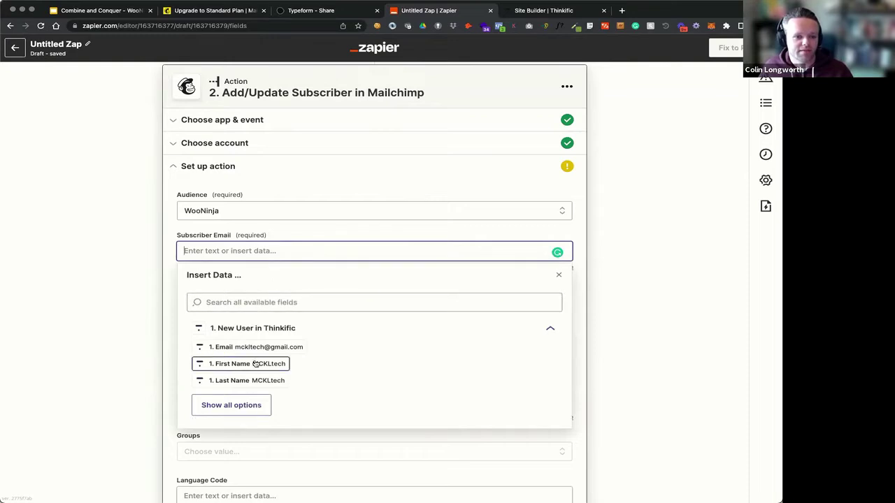
click(281, 348)
click(607, 306)
scroll(606, 306, down, 3)
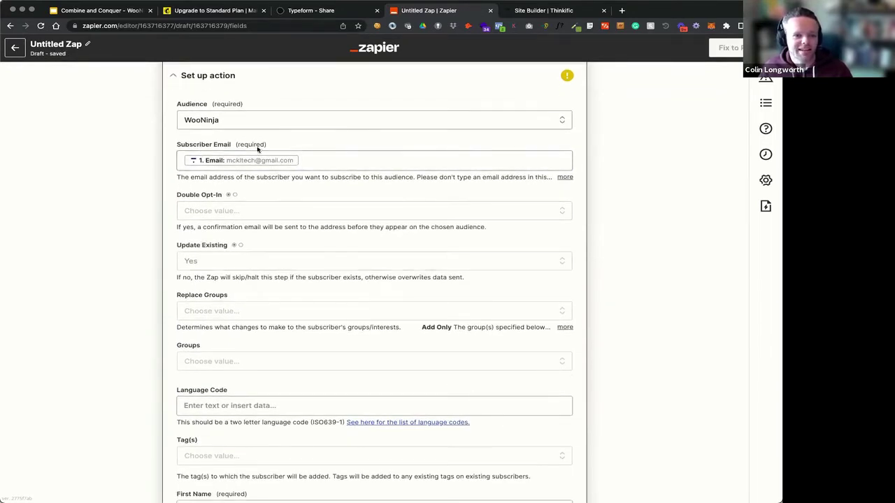
Map the subscriber's First Name and Last Name to the matching fields from the Thinkific trigger
scroll(233, 403, down, 3)
click(234, 397)
scroll(237, 461, down, 3)
click(268, 400)
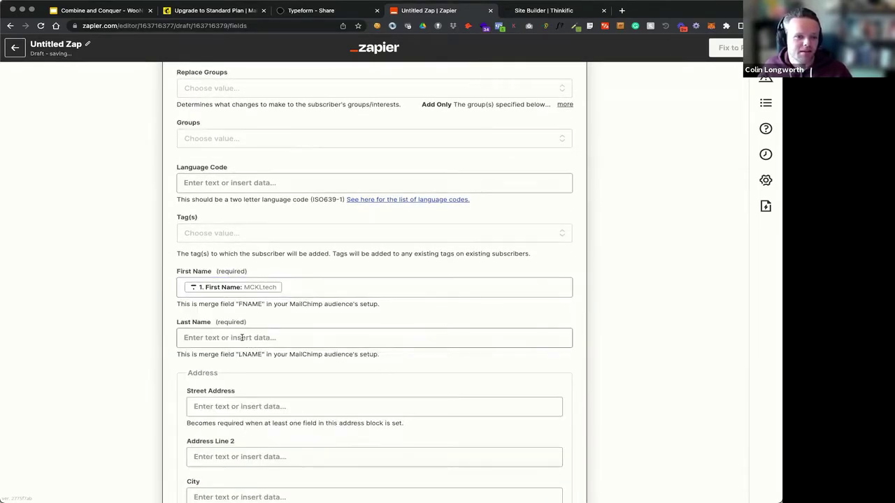
click(239, 337)
click(243, 466)
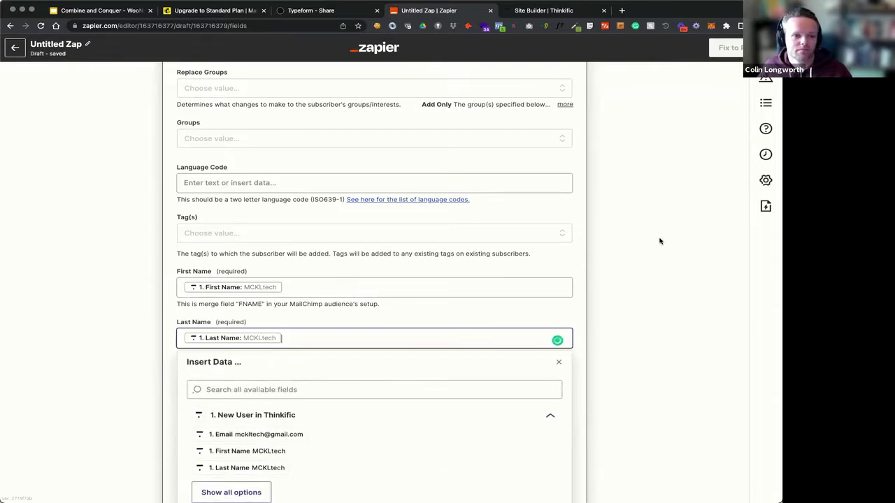
click(659, 239)
Assign the New User tag to the subscriber and complete the action setup with its test skipped
click(304, 237)
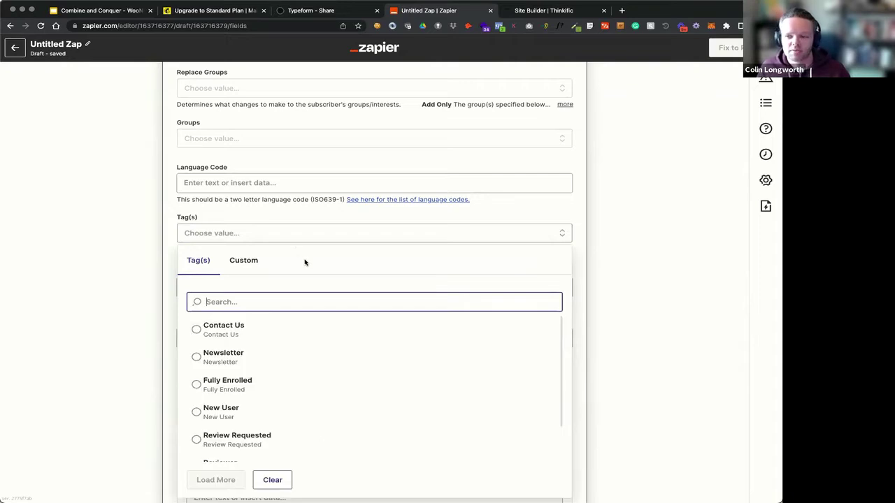
click(211, 412)
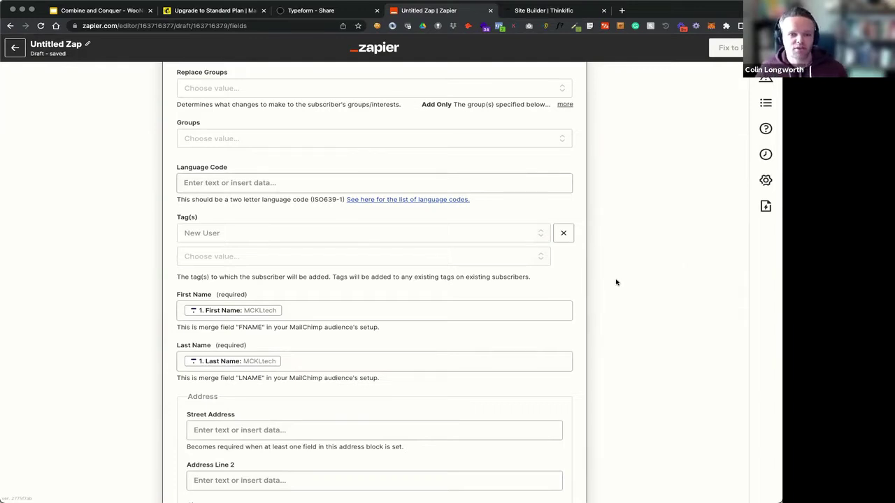
scroll(616, 282, down, 4)
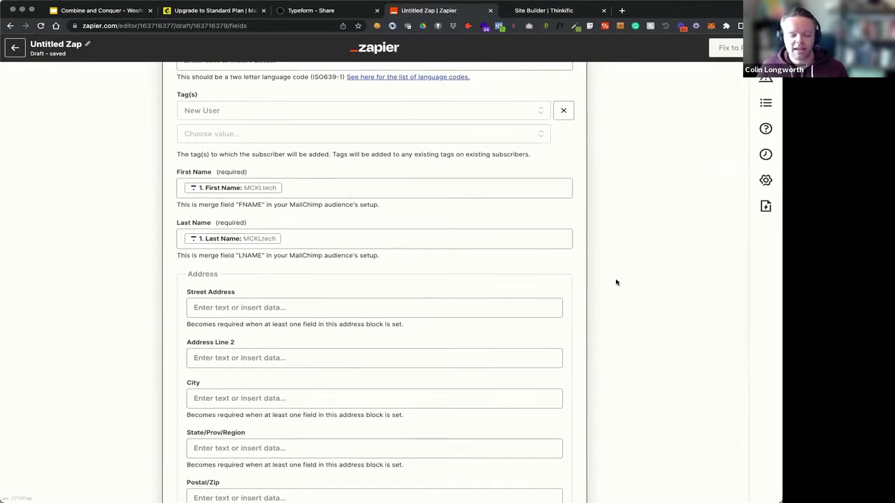
scroll(615, 282, down, 7)
scroll(615, 282, down, 3)
click(294, 399)
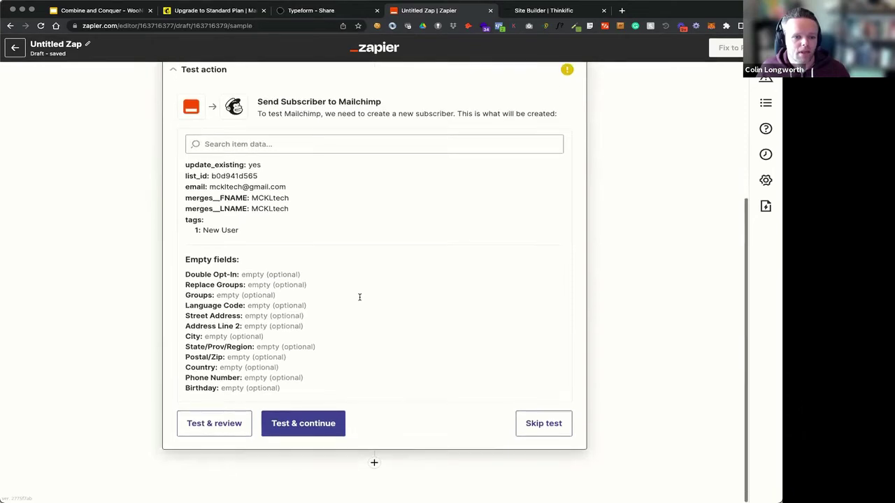
click(544, 423)
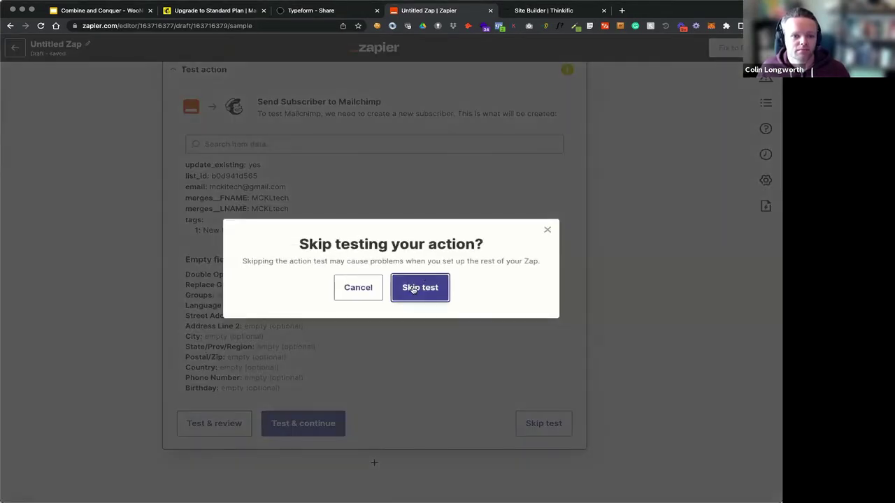
click(418, 288)
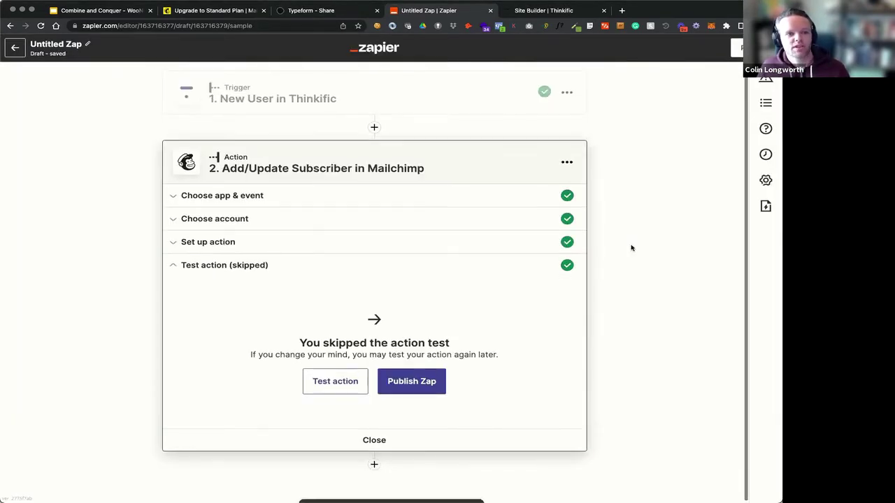
Review the Thinkific trigger's event and the Mailchimp action's event, field mappings and tag
click(431, 94)
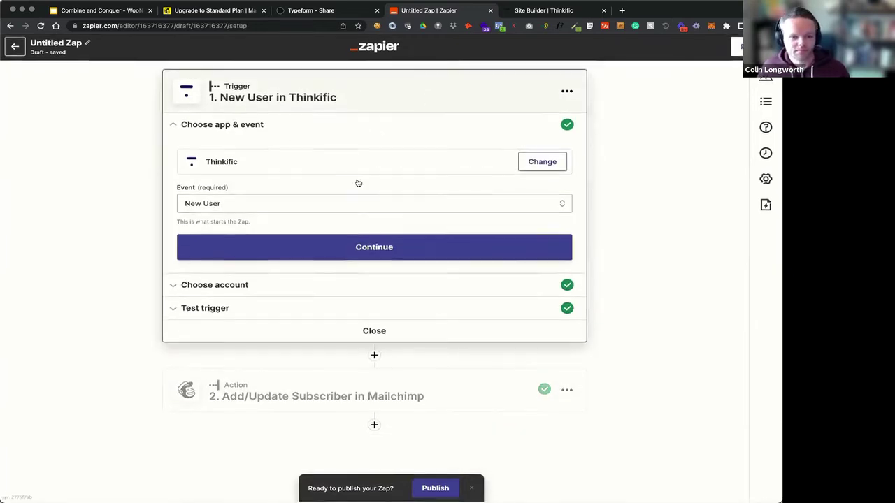
click(308, 398)
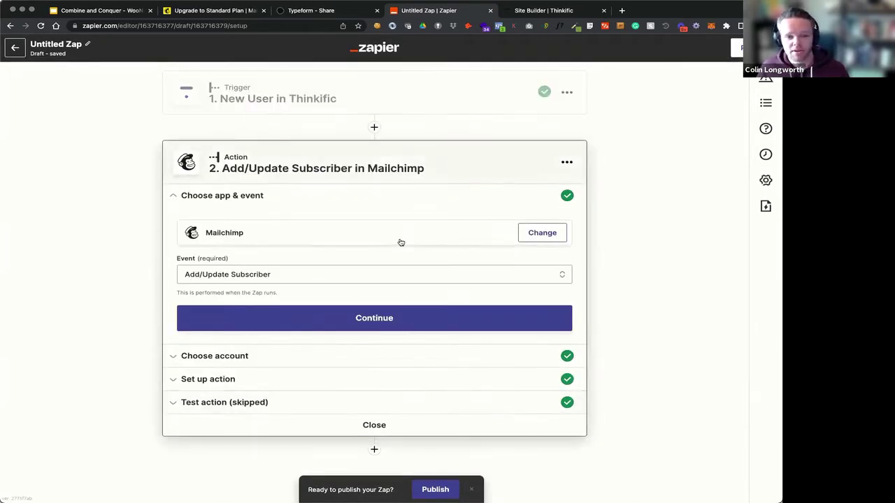
click(218, 378)
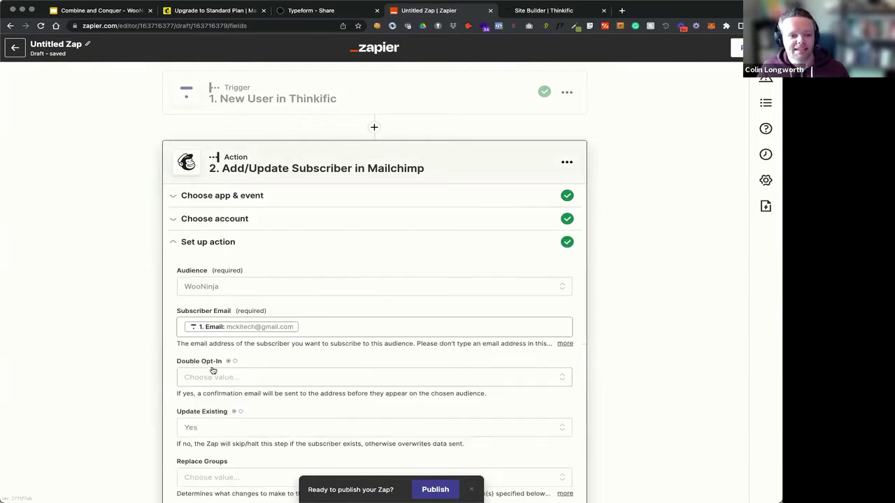
scroll(213, 370, down, 6)
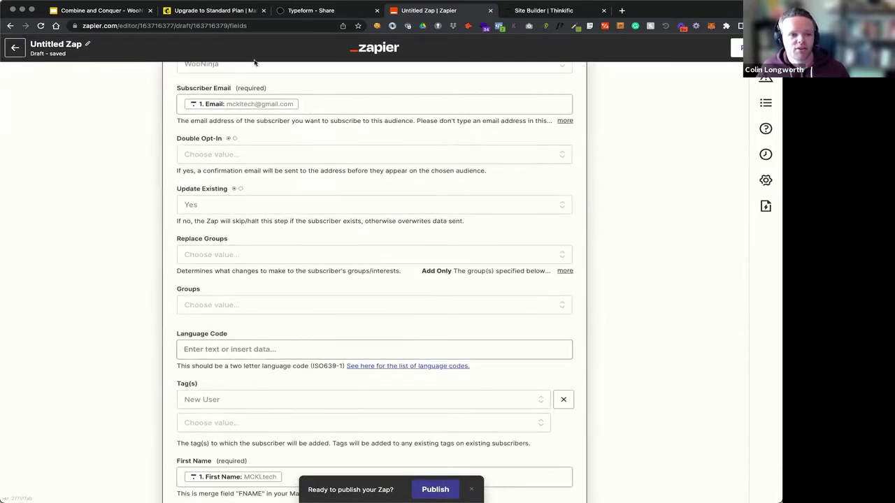
Switch to the Contact Us customer journey in Mailchimp
click(210, 16)
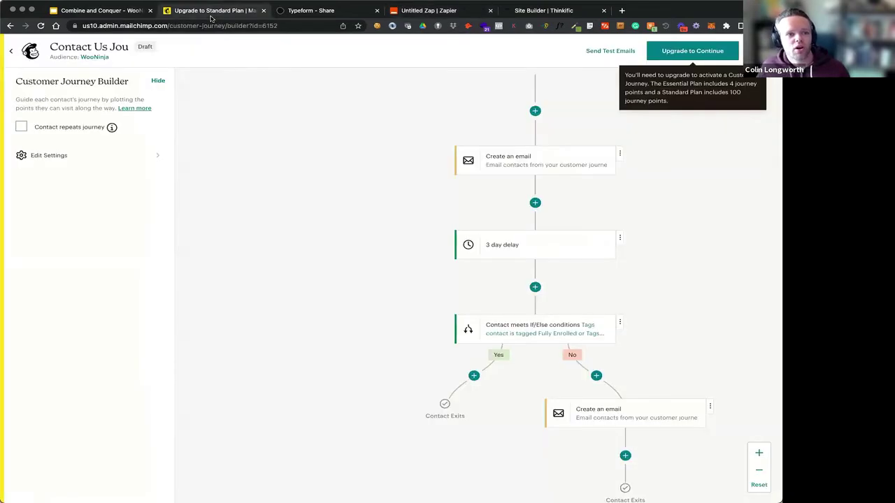
Return to the customer journeys overview and delete the Contact Us Jou draft journey
click(11, 51)
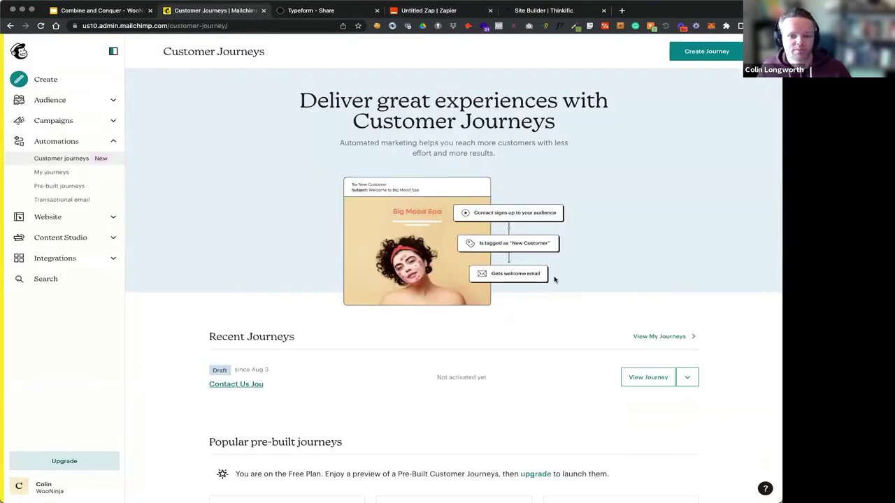
click(687, 377)
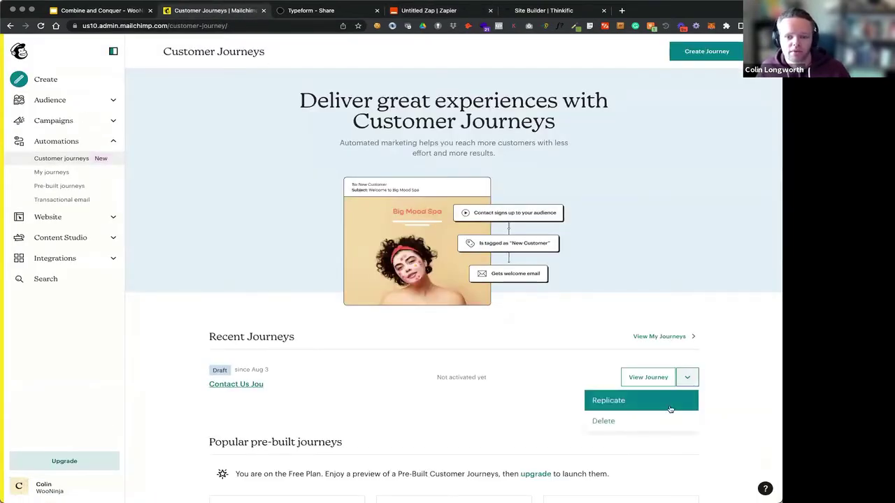
click(632, 421)
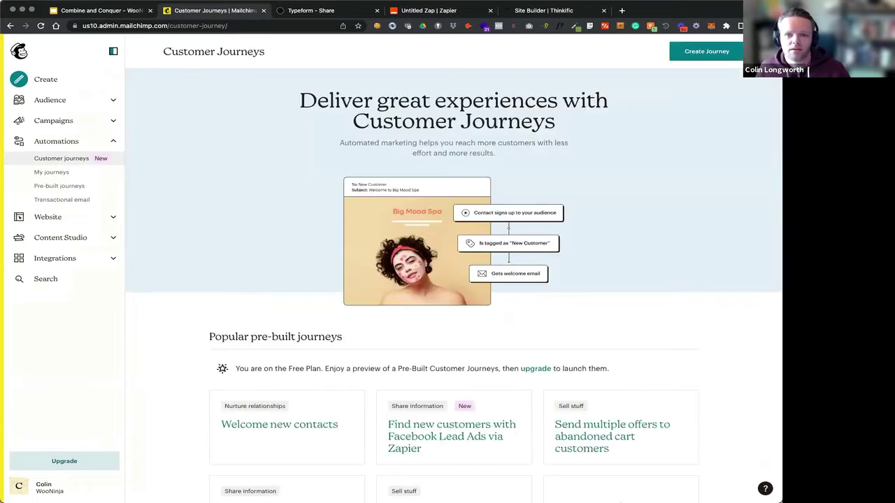
Create a customer journey named New User
click(706, 51)
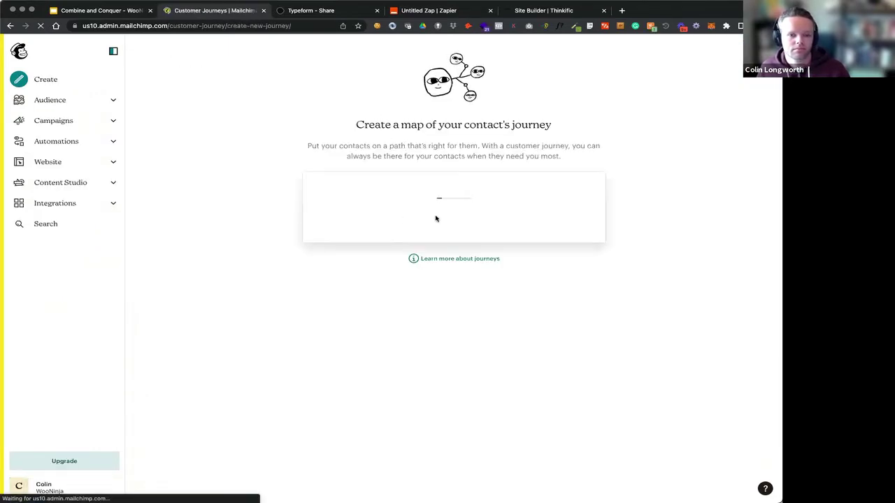
click(435, 220)
text(New User)
click(466, 260)
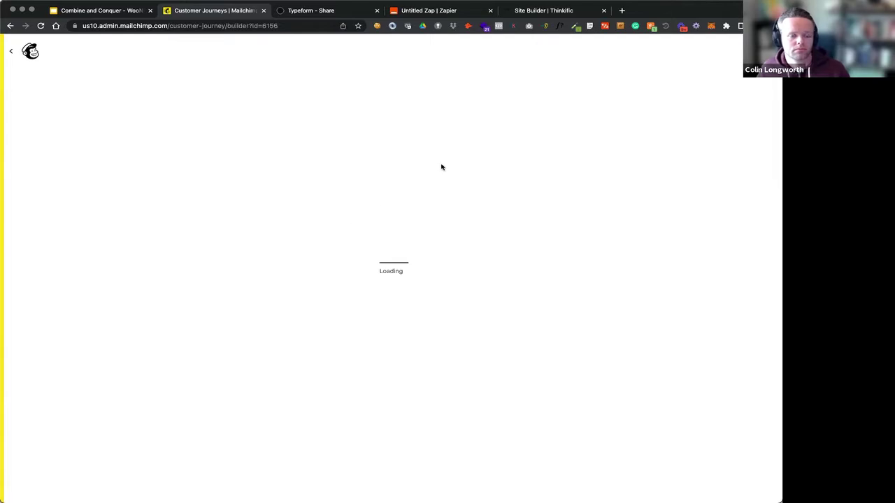
Set the journey's starting point to Tag added with the New User tag
click(390, 234)
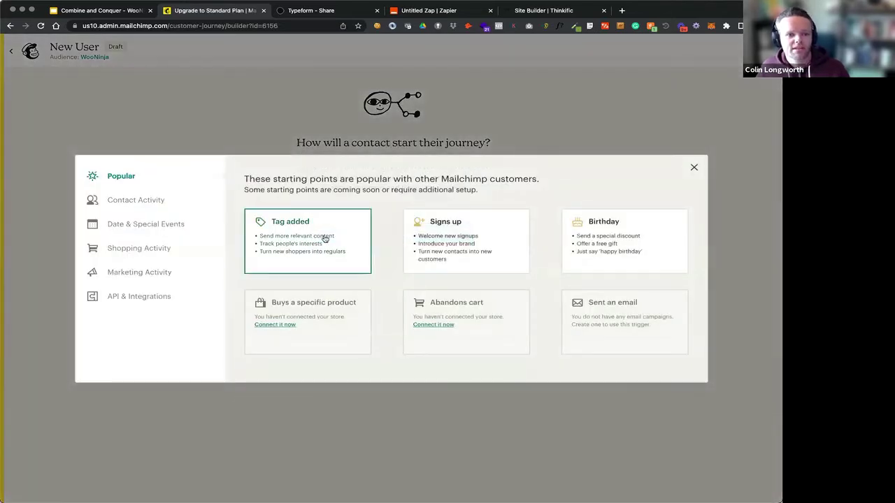
click(334, 239)
click(325, 259)
click(269, 344)
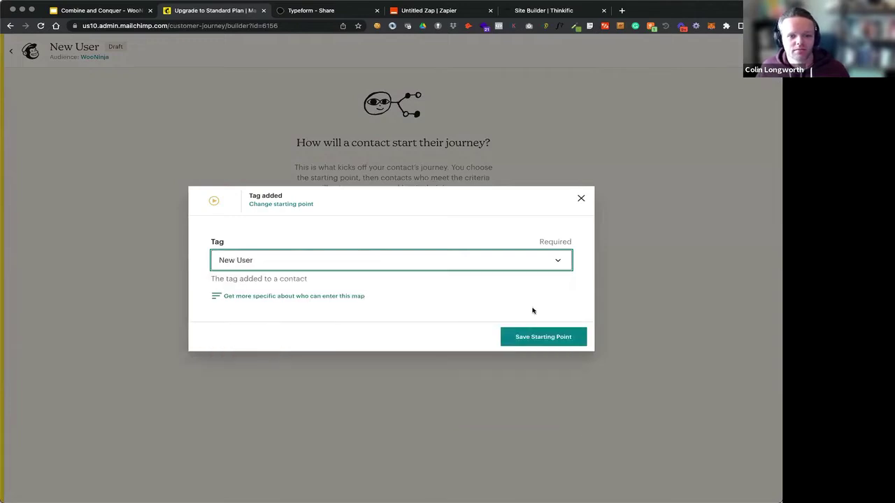
click(534, 341)
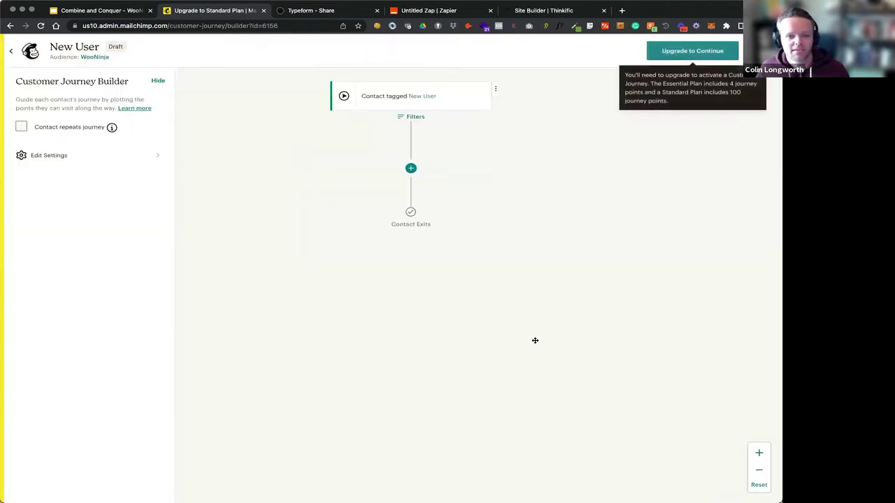
Add a time delay of 1 hour after the New User starting point
click(410, 172)
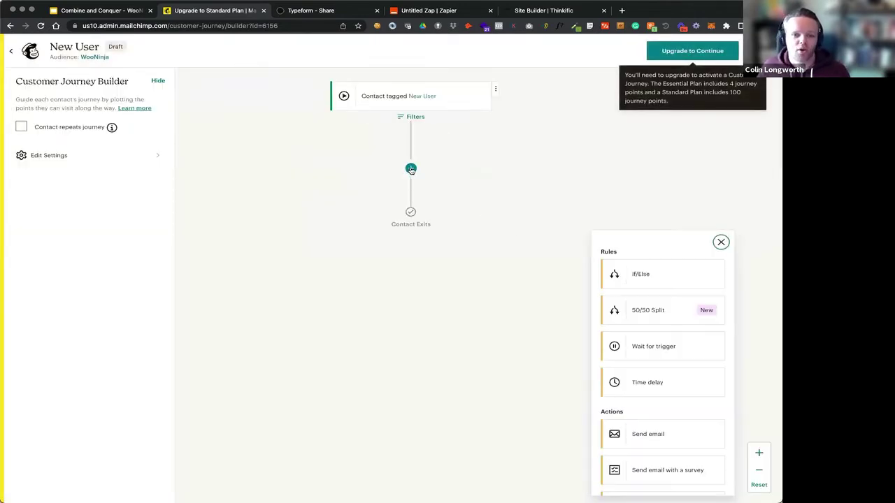
click(637, 388)
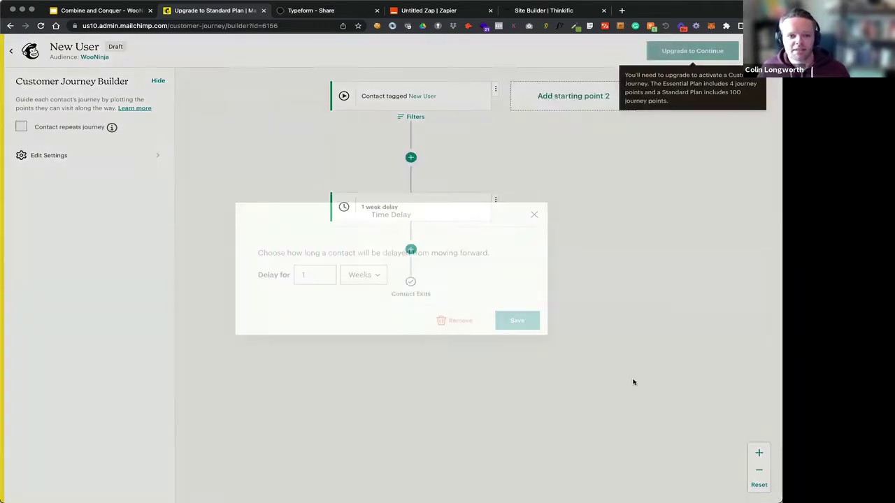
click(360, 278)
click(357, 252)
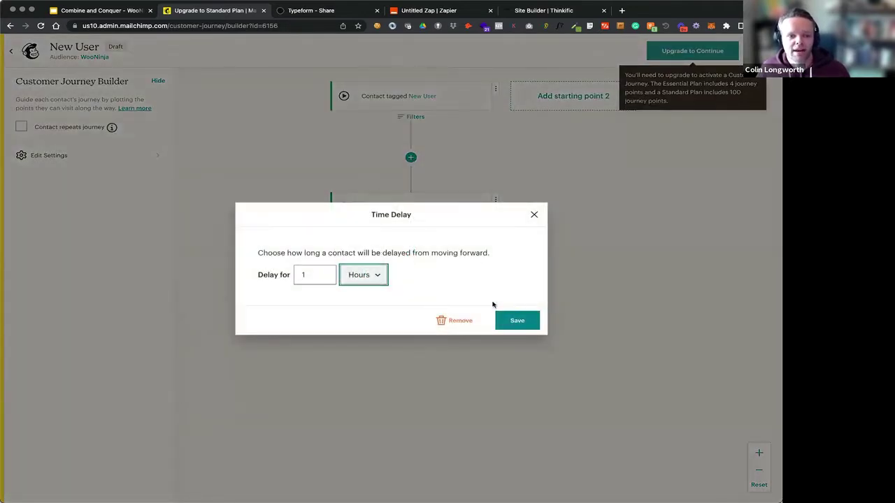
click(508, 320)
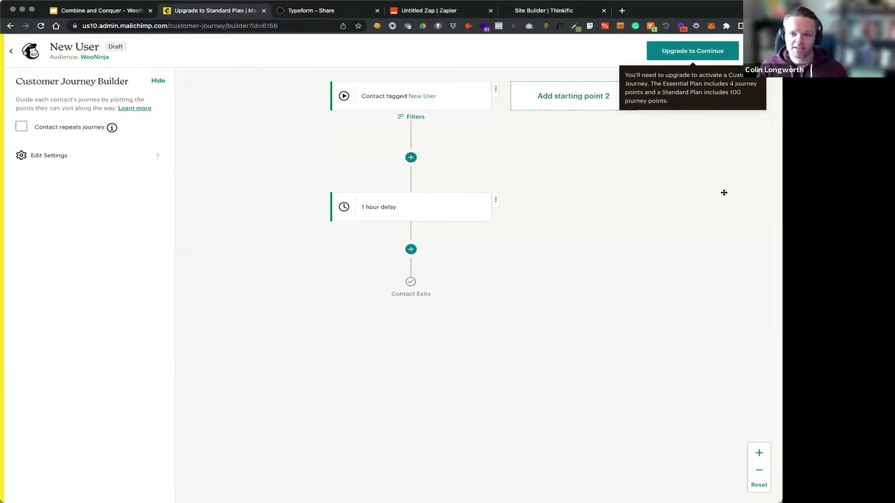
Add an If/Else rule after the 1 hour delay that checks whether the contact is tagged Fully Enrolled
click(410, 250)
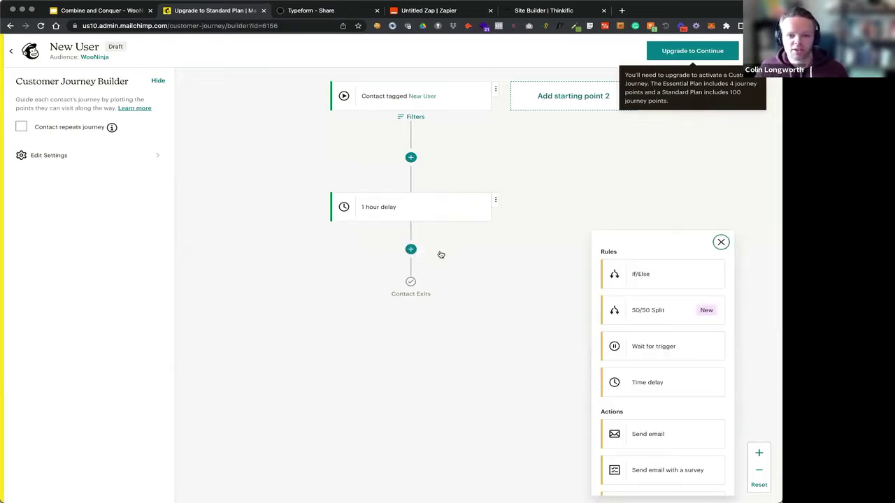
click(650, 275)
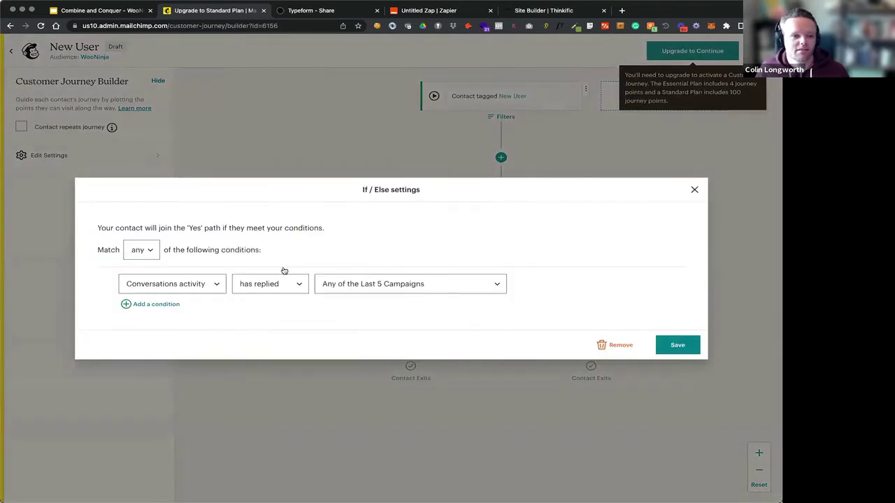
click(140, 251)
click(147, 284)
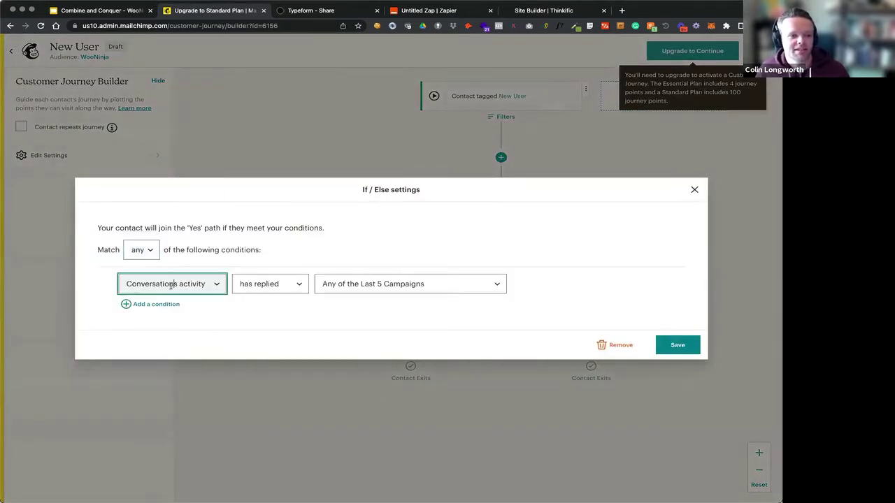
click(168, 284)
scroll(174, 357, up, 3)
click(210, 335)
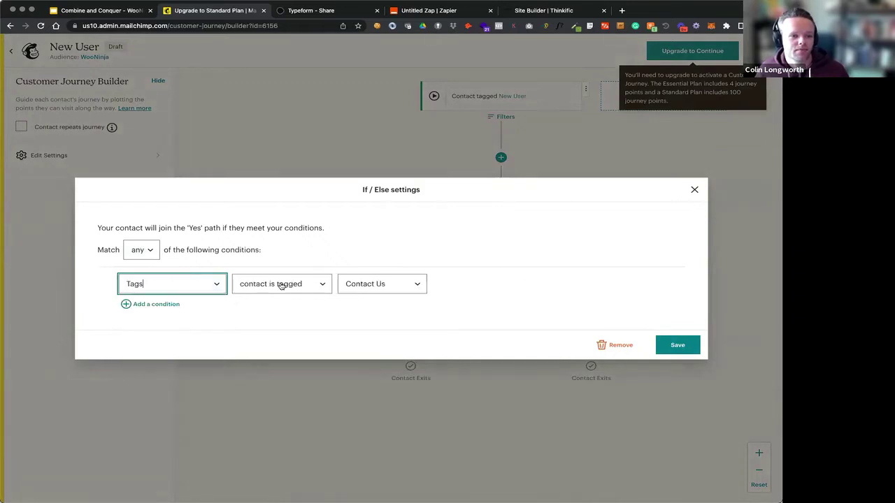
click(378, 285)
click(381, 306)
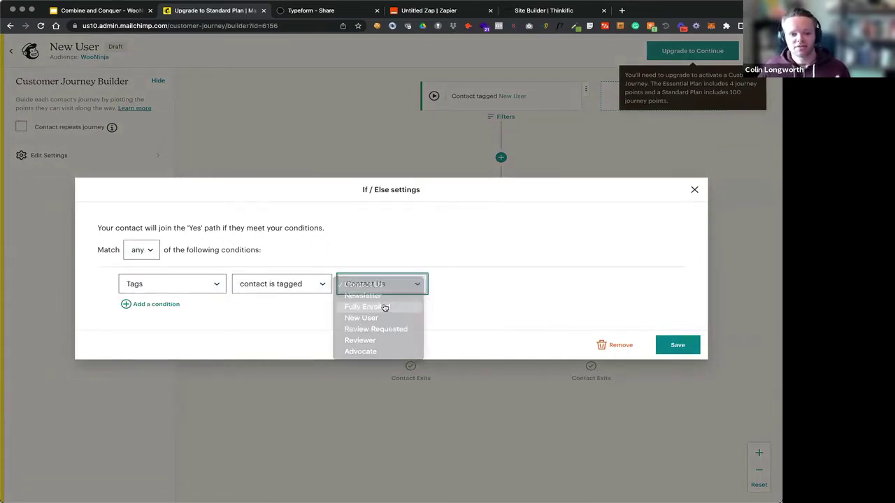
click(676, 345)
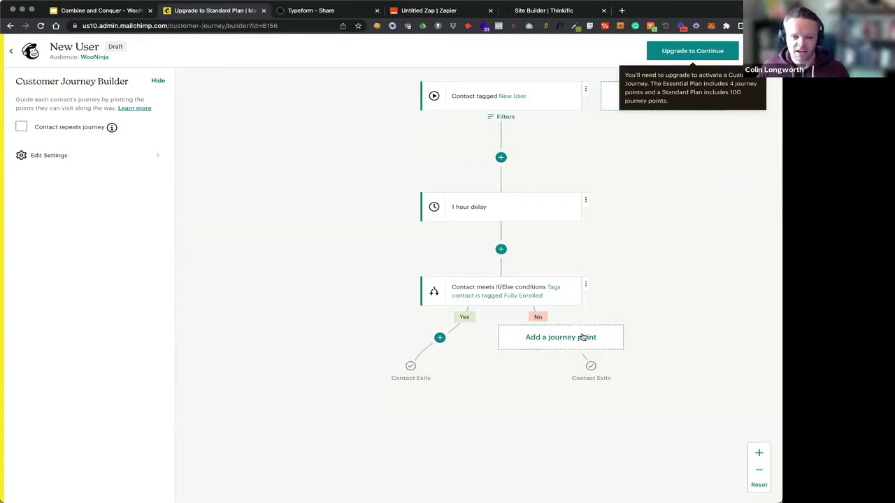
Add a Send email action to the No branch of the Fully Enrolled rule, leaving its content undesigned
click(582, 335)
click(643, 434)
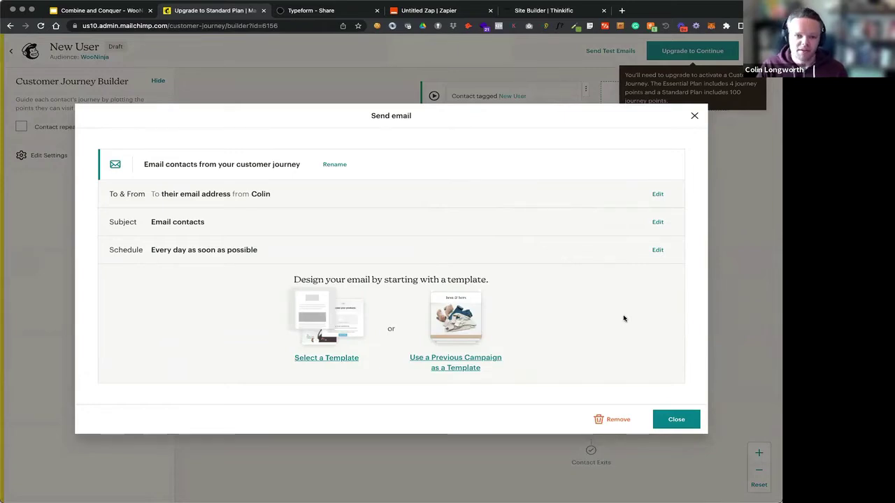
click(694, 116)
Add a time delay of 1 day after the email on the No branch
scroll(639, 315, down, 3)
click(594, 312)
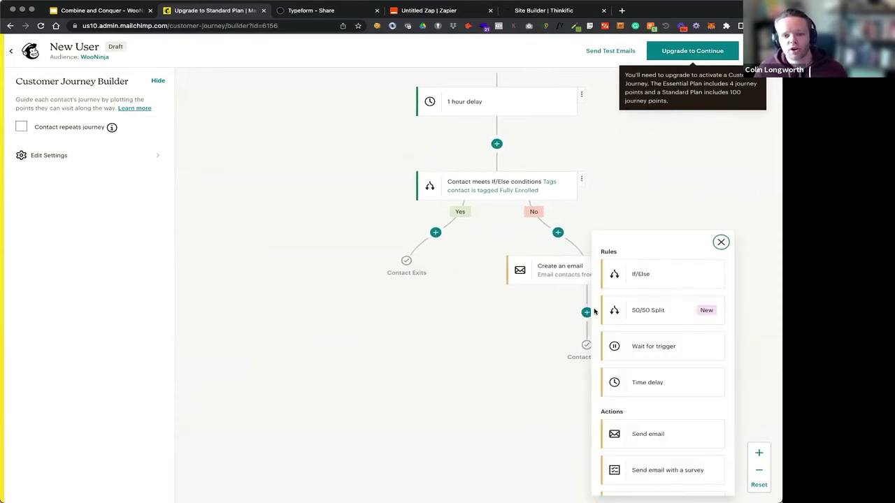
click(644, 392)
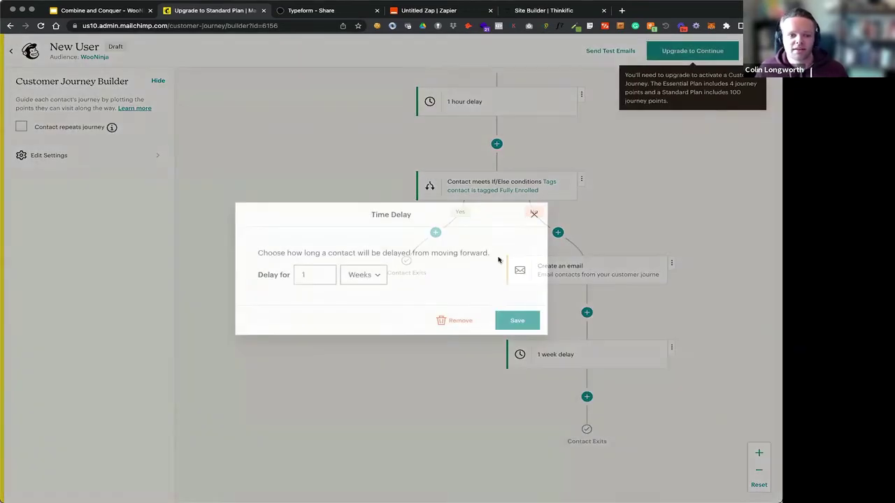
click(360, 275)
click(360, 274)
key(d)
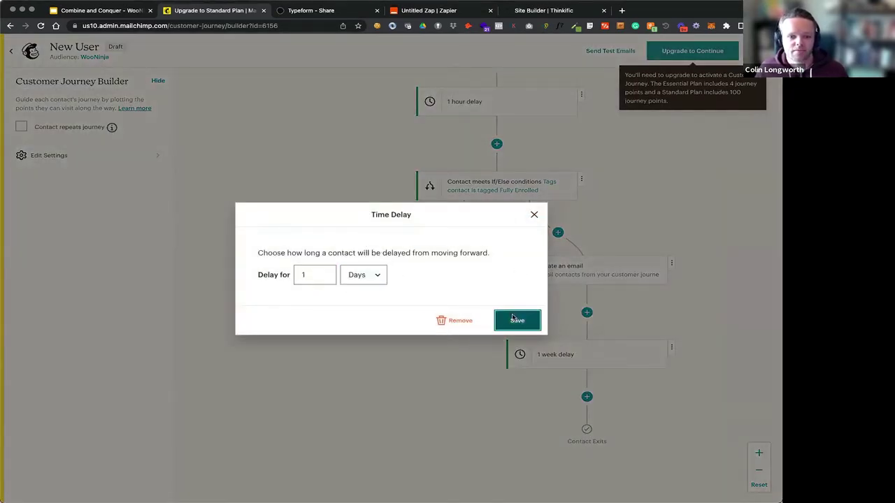
click(516, 320)
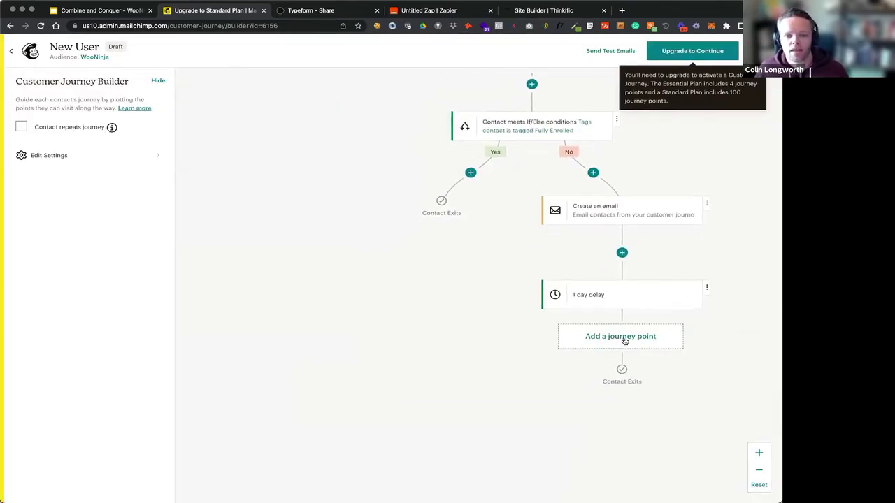
Add a second If/Else rule after the 1 day delay that checks for the Fully Enrolled tag
click(621, 336)
click(658, 272)
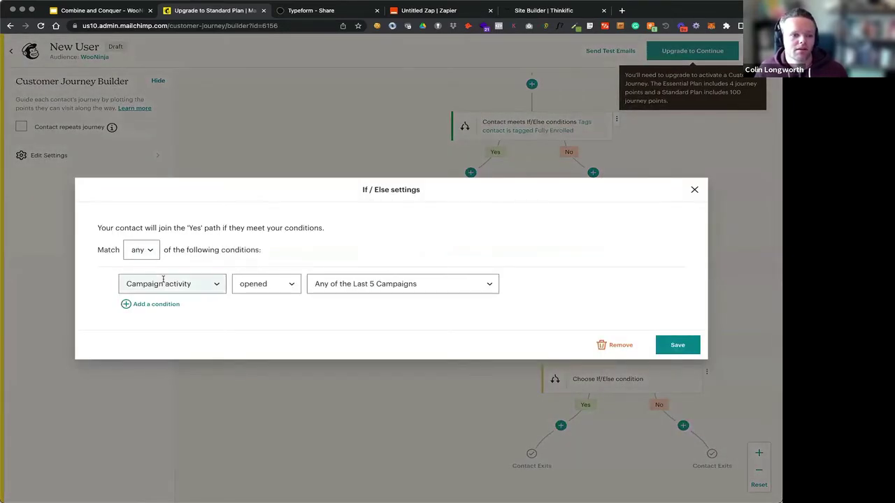
click(172, 283)
scroll(170, 350, up, 10)
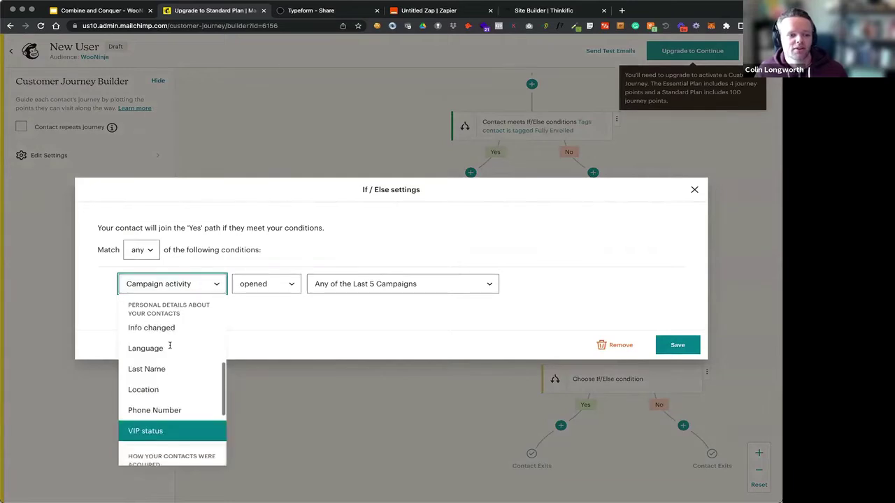
click(147, 332)
click(410, 288)
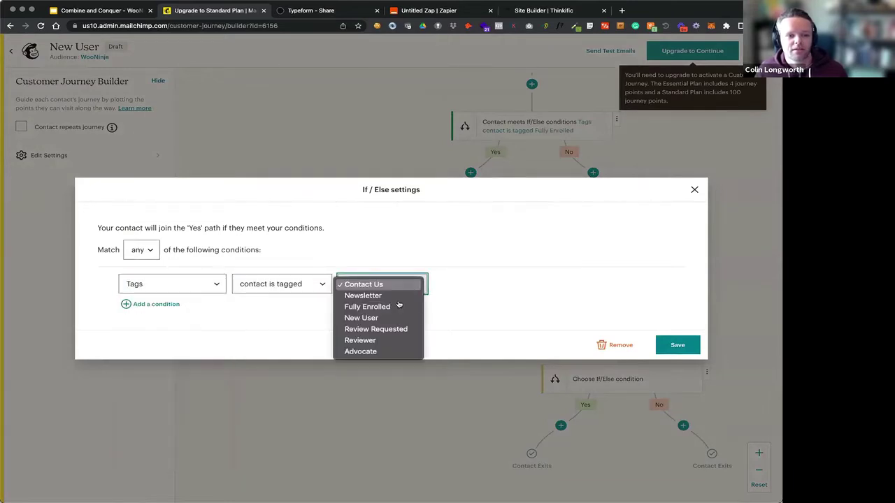
click(385, 306)
click(677, 345)
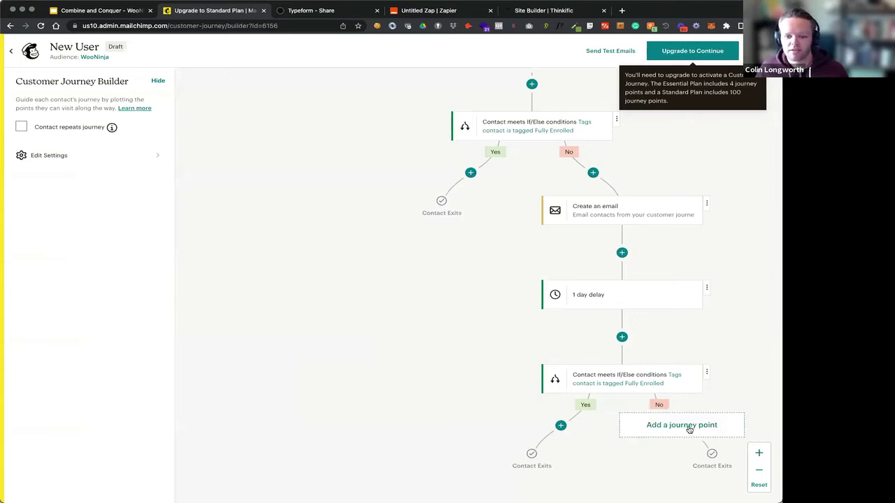
Add a Send email action to the No branch of the second Fully Enrolled rule
click(683, 425)
click(650, 433)
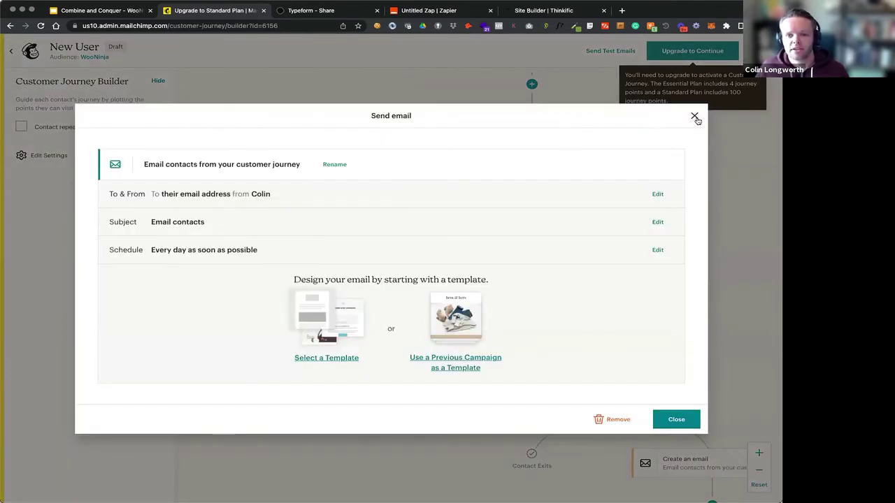
click(695, 117)
Review the New User journey from its starting point through the delays, Fully Enrolled rules and emails
scroll(747, 190, up, 5)
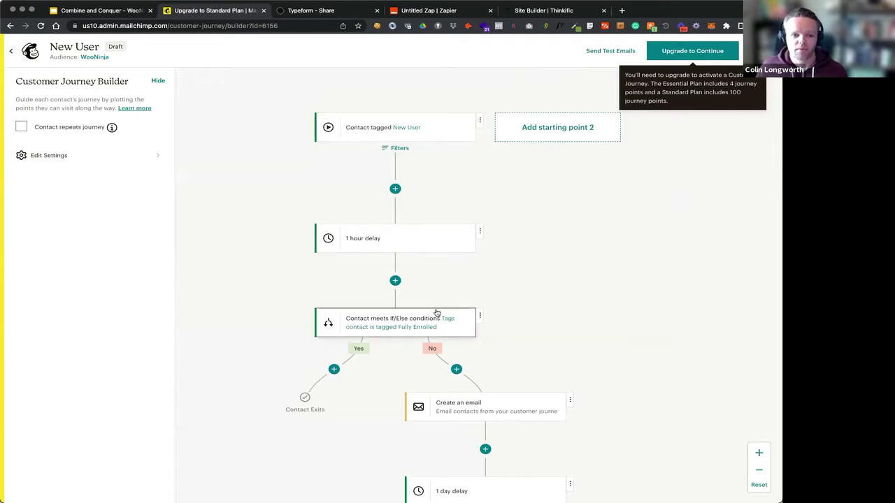
scroll(437, 313, down, 3)
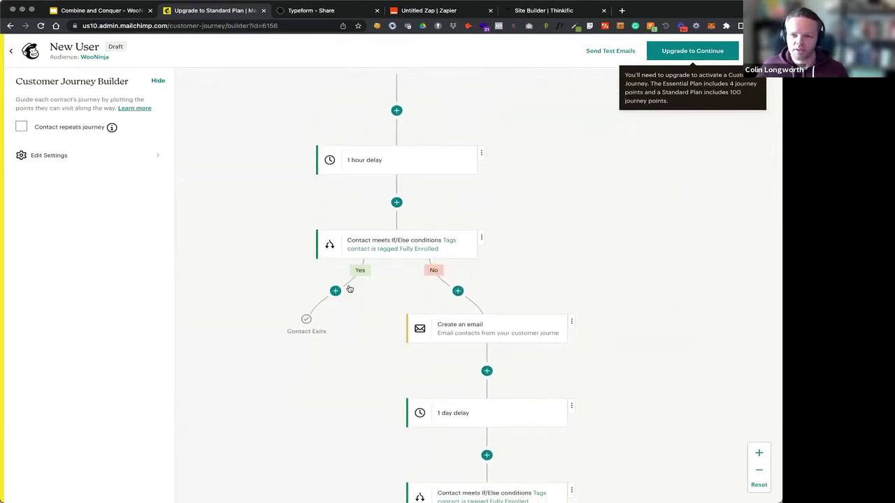
scroll(349, 290, right, 2)
scroll(349, 289, down, 2)
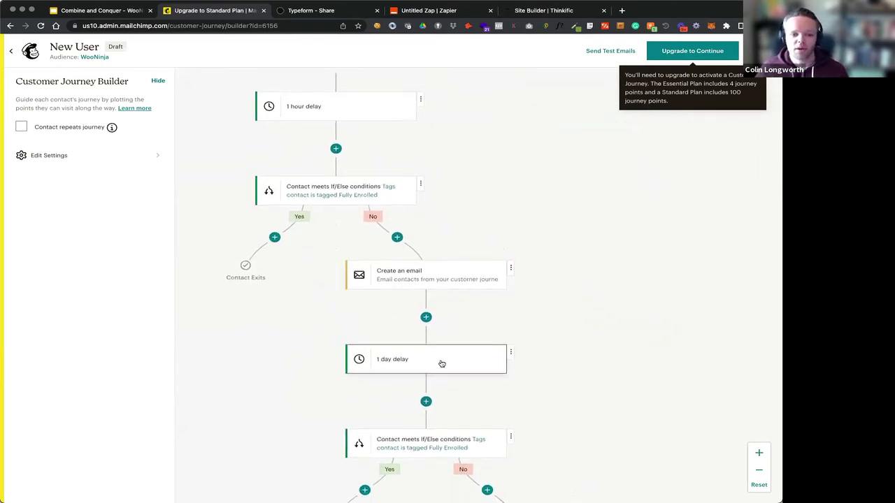
scroll(439, 363, down, 3)
scroll(440, 364, left, 1)
scroll(499, 360, down, 1)
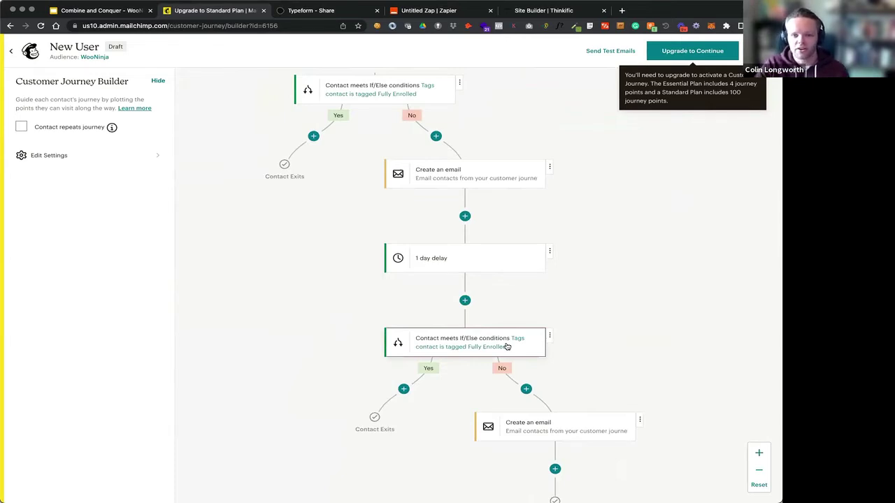
scroll(581, 346, down, 2)
scroll(581, 347, left, 1)
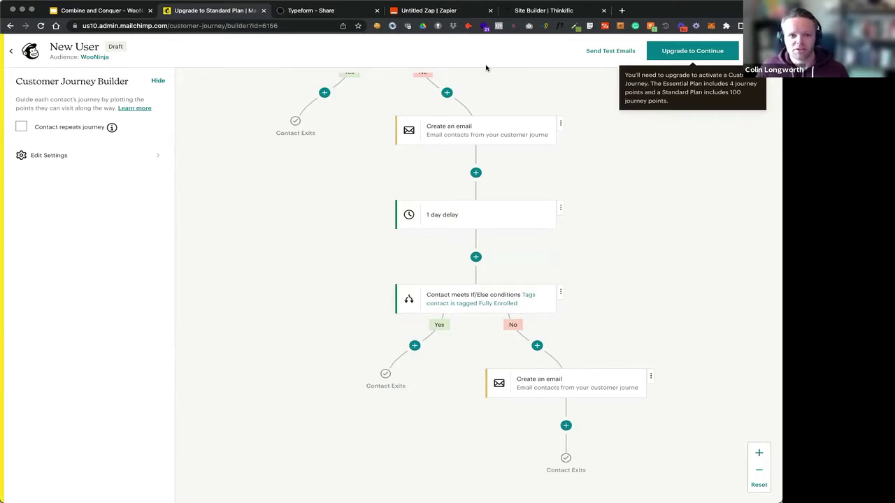
Switch to Zapier and leave the Zap editor, discarding the unpublished Thinkific-to-Mailchimp draft
click(452, 13)
scroll(441, 171, up, 3)
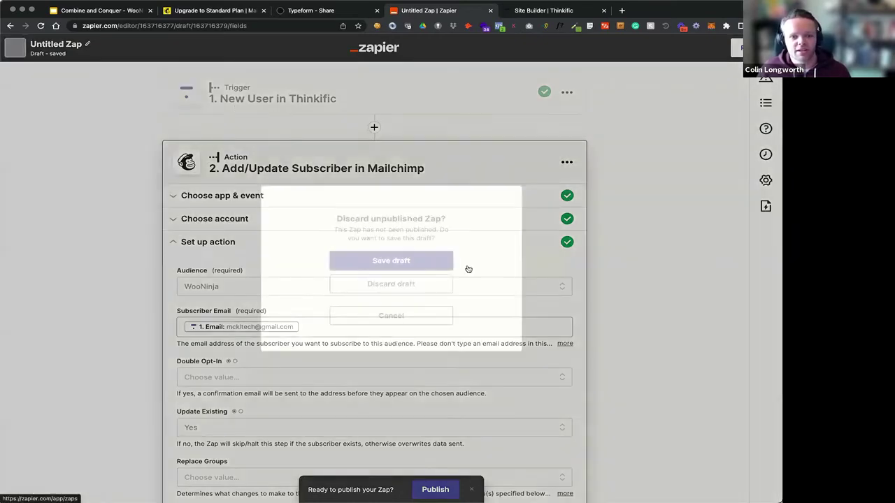
click(410, 285)
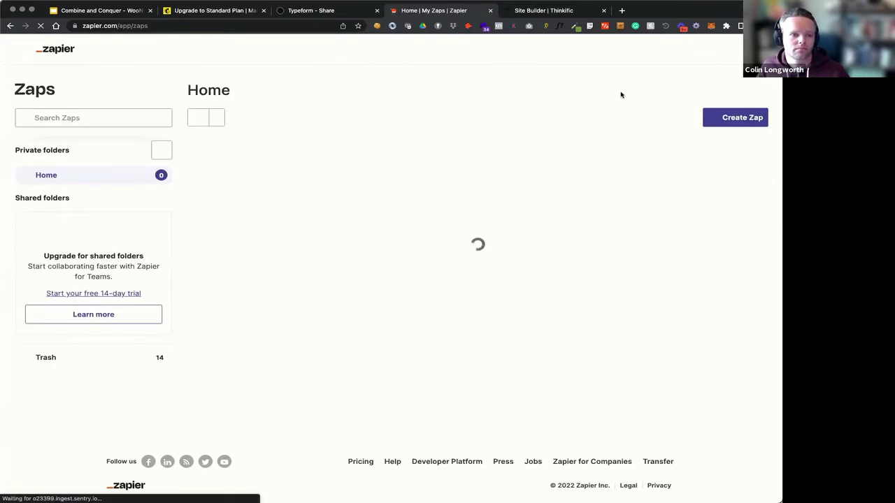
Create a new Zap and set its trigger to the New Full Enrollment event in Thinkific
click(727, 140)
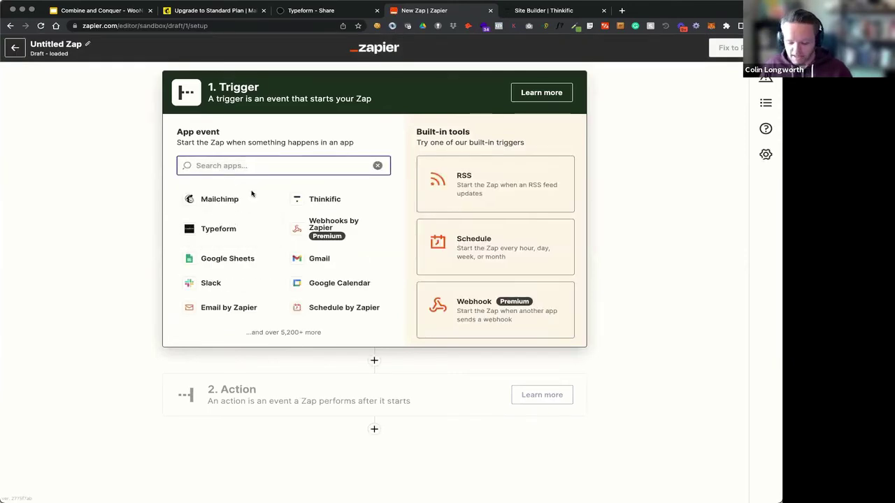
text(thi)
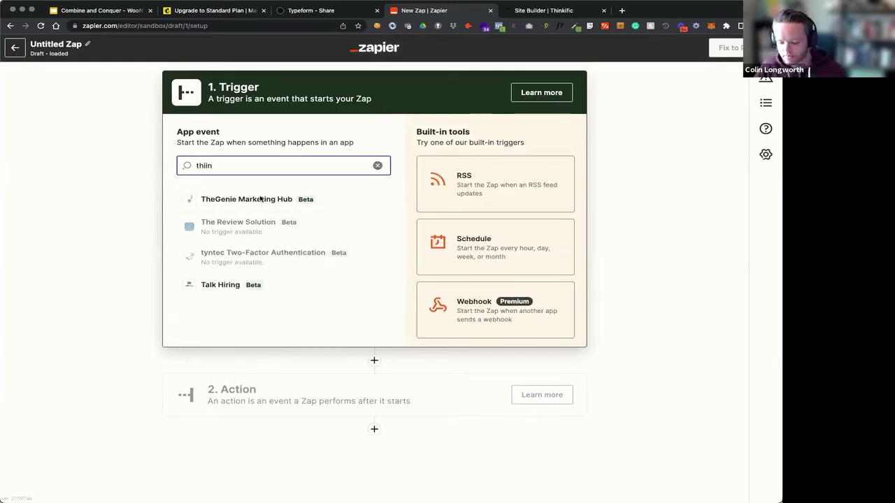
click(215, 199)
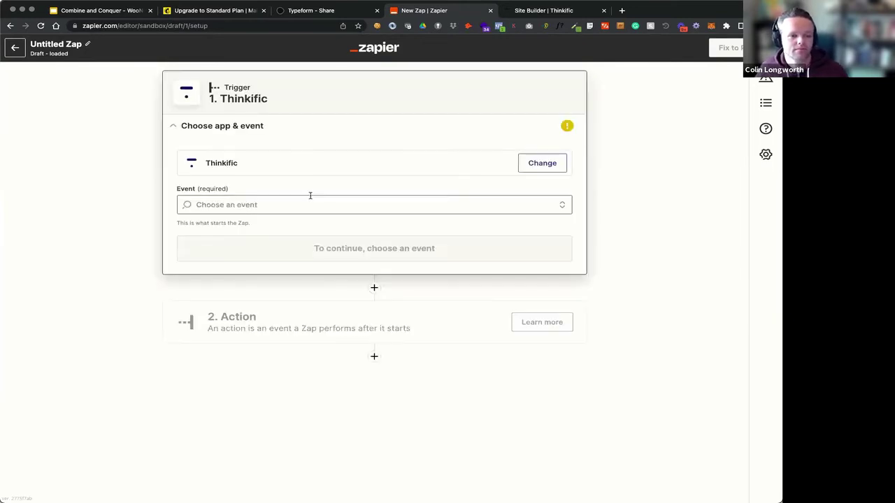
click(248, 205)
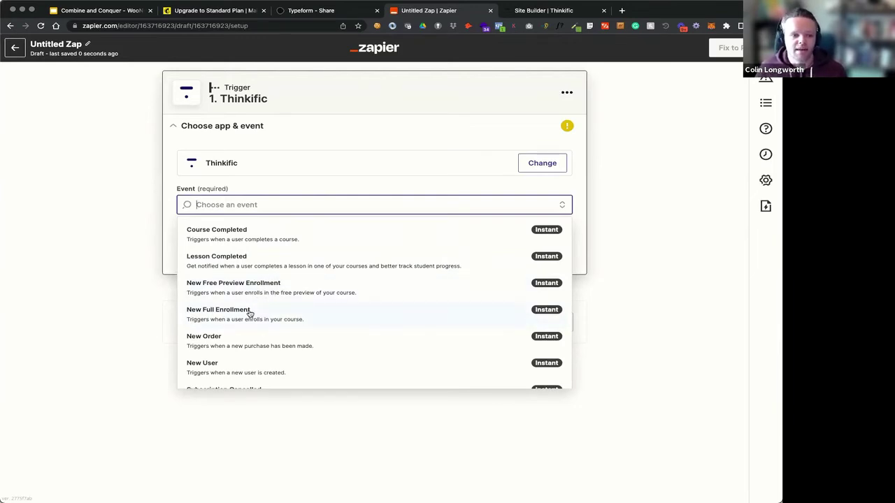
click(251, 314)
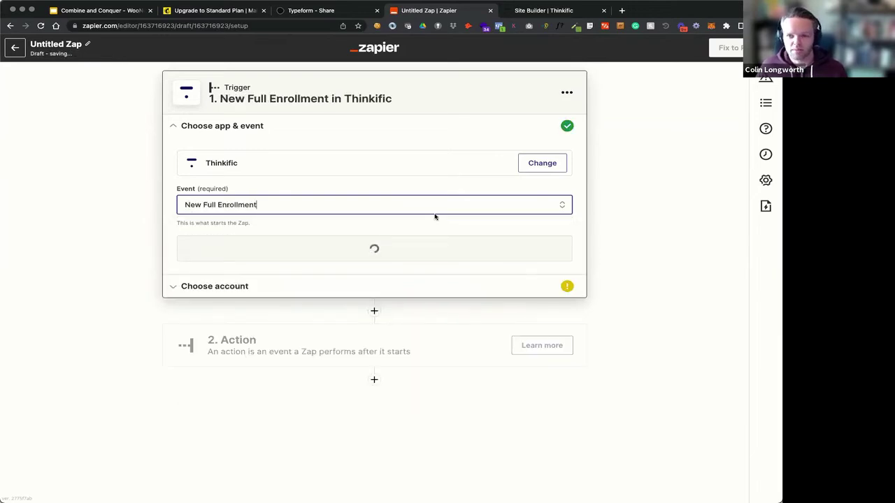
click(337, 245)
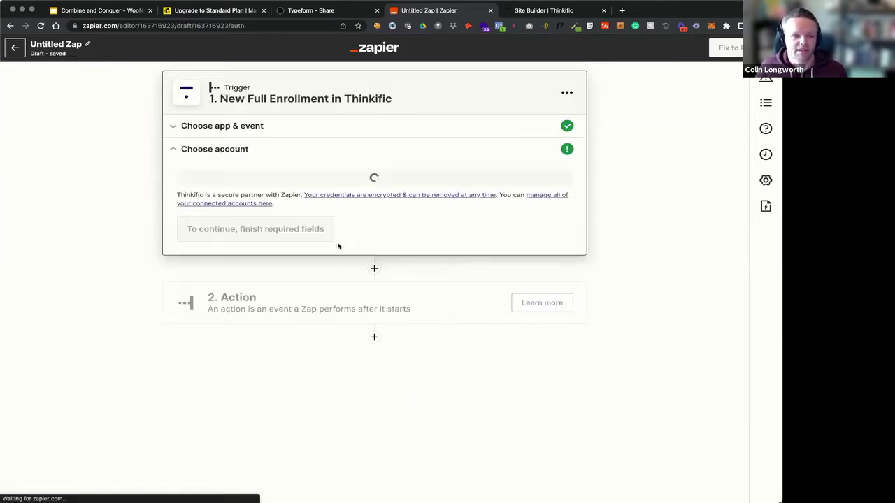
Assign the Thinkific account to the trigger and limit it to the Accounting Course and Corporate Onboarding Course
click(276, 193)
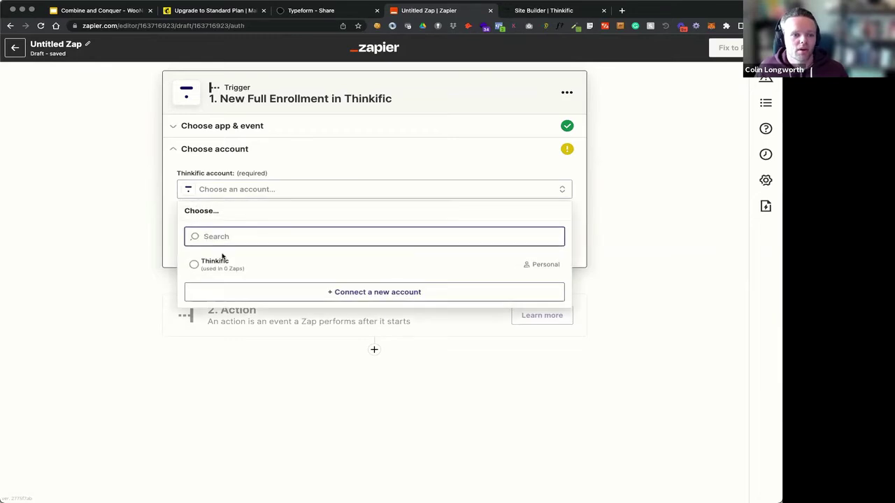
click(212, 259)
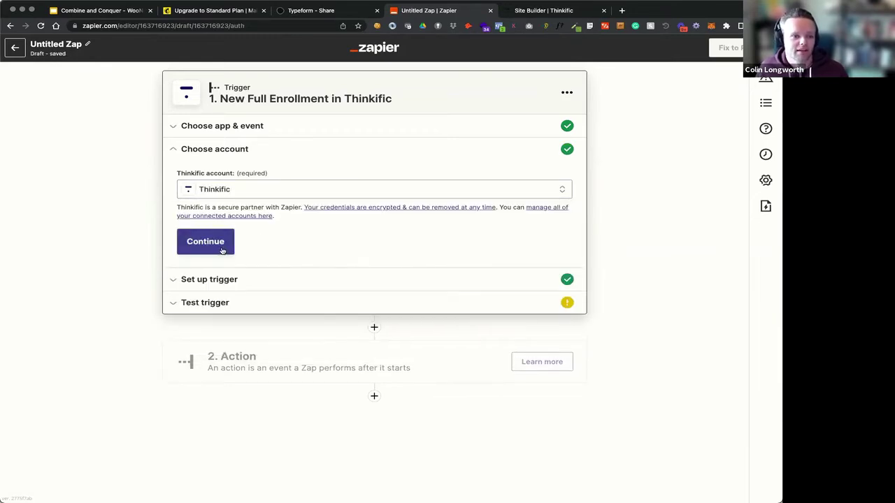
click(287, 216)
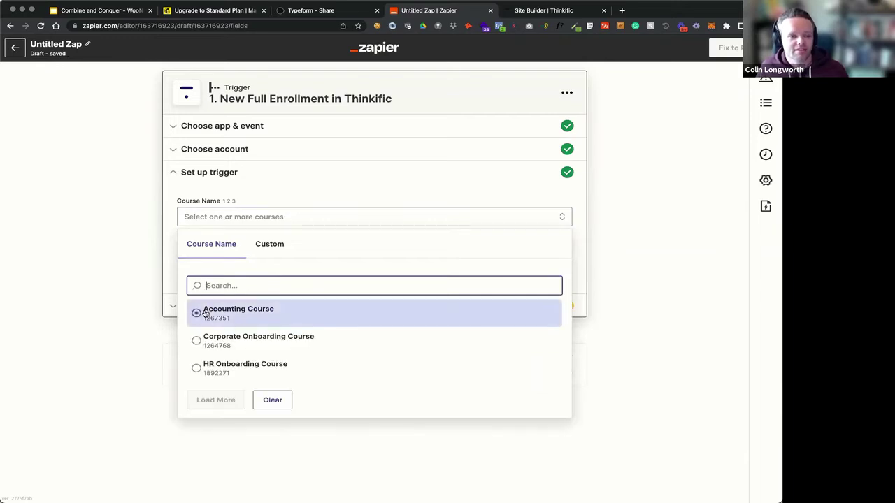
click(208, 310)
click(275, 241)
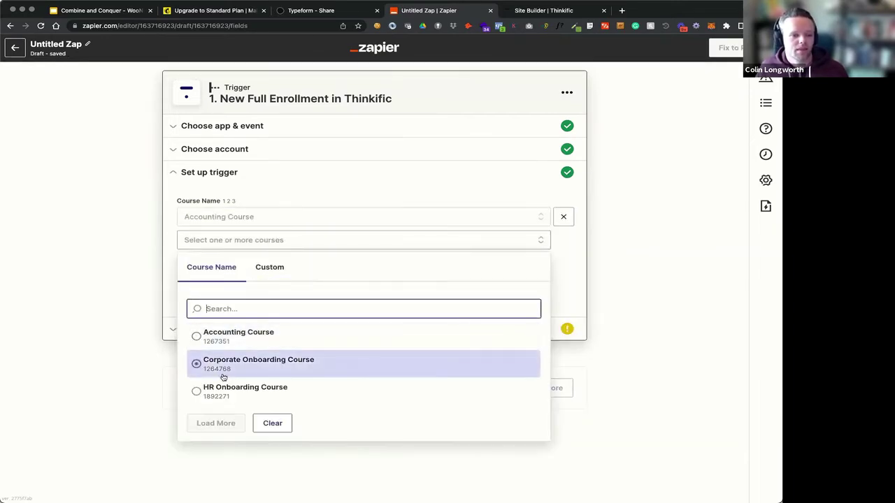
click(222, 368)
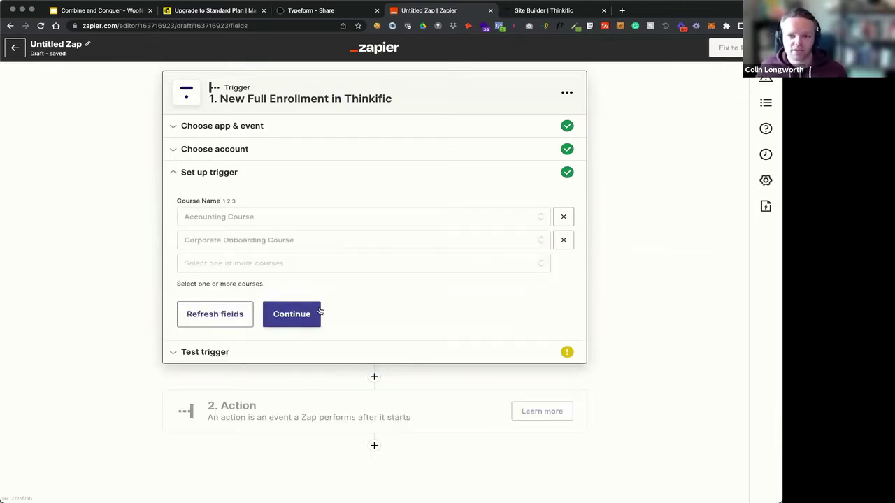
click(319, 312)
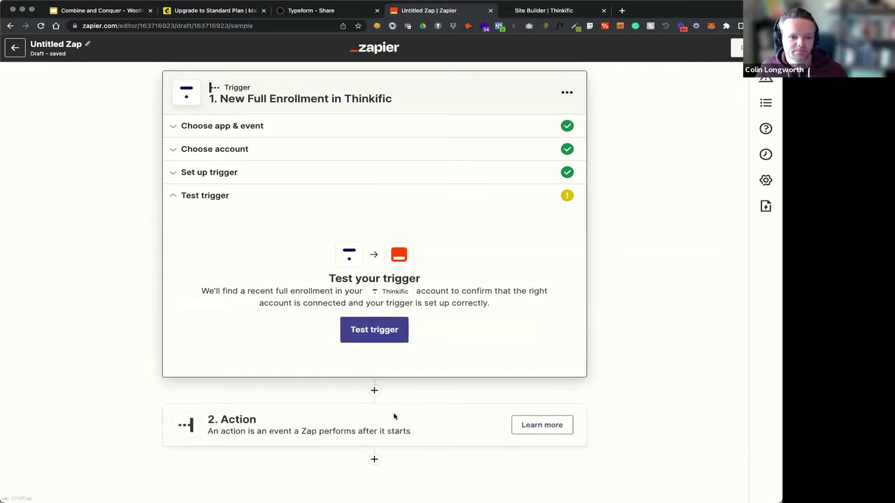
Test the New Full Enrollment trigger and continue to the action with the sample enrollment
click(375, 333)
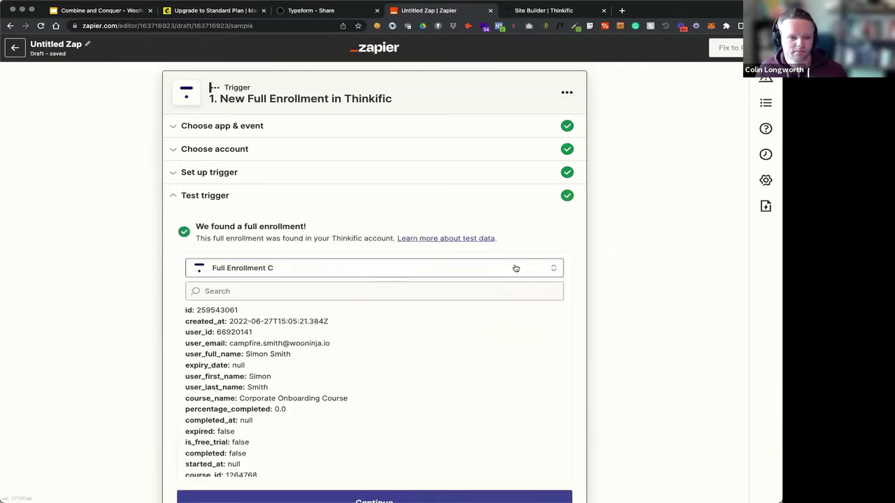
scroll(389, 265, down, 3)
click(375, 336)
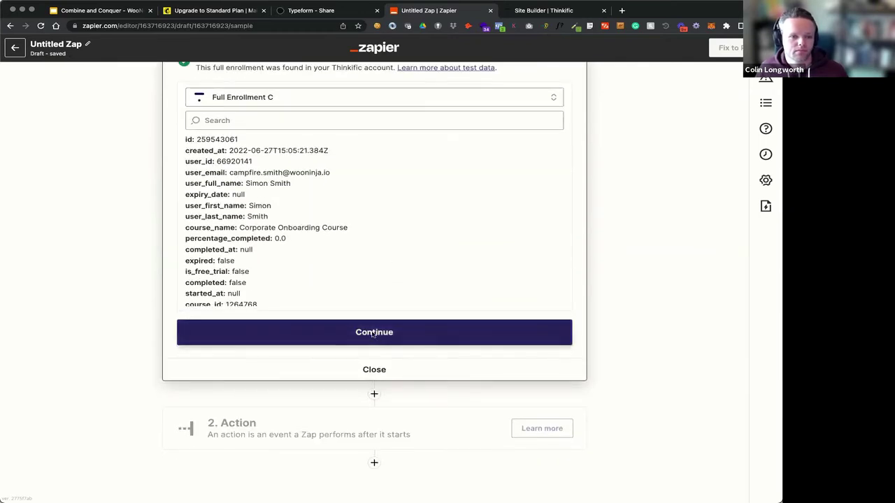
Add a Mailchimp action to the Zap with the Add/Update Subscriber event
click(219, 271)
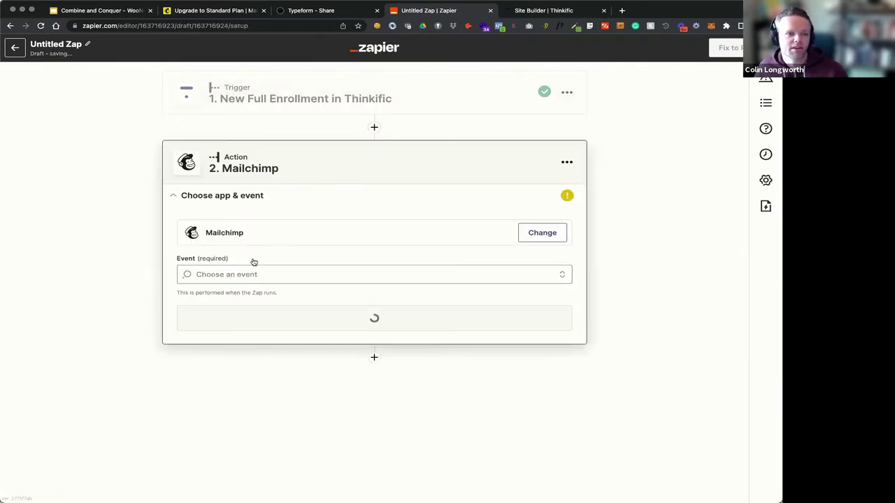
click(249, 275)
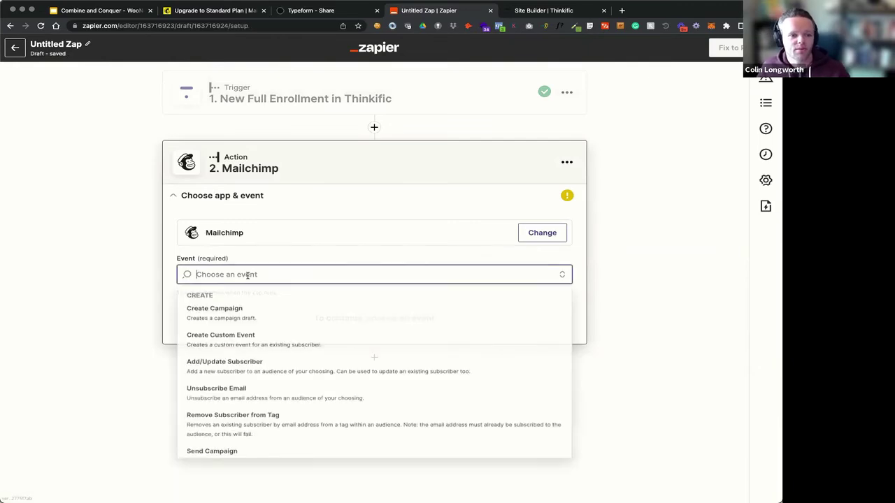
click(256, 371)
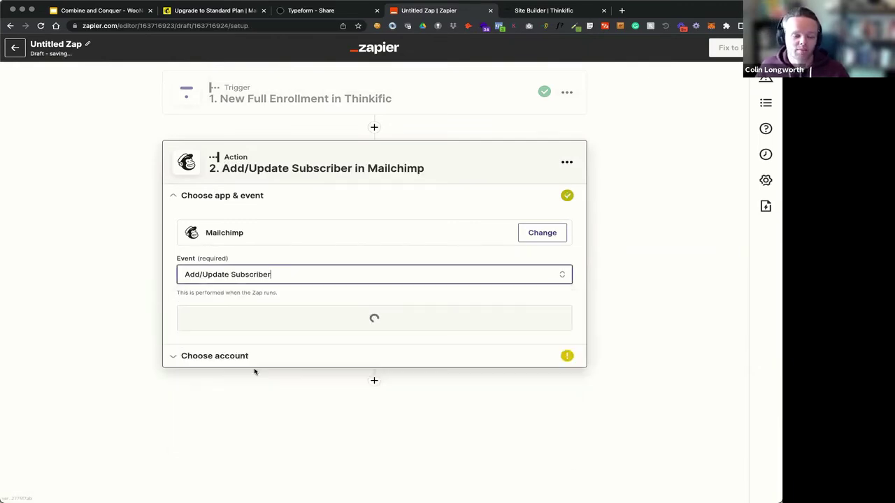
click(278, 276)
click(325, 243)
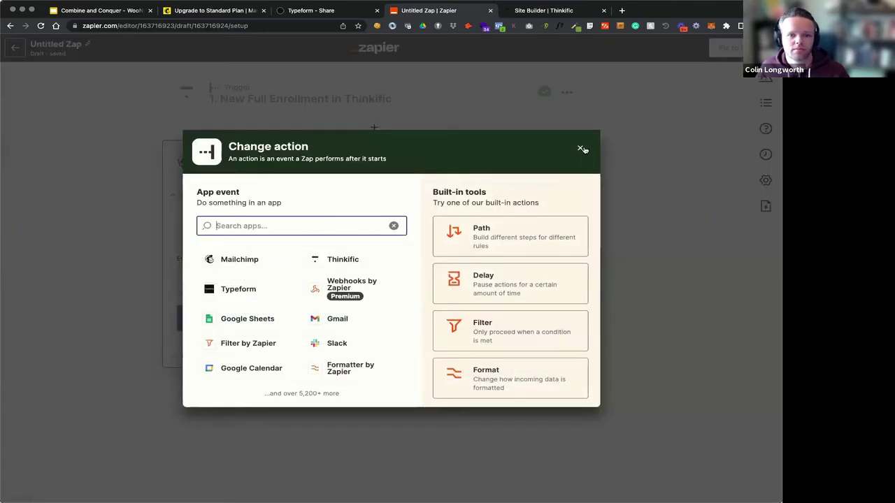
click(583, 149)
Assign the Mailchimp WooNinja account to the Add/Update Subscriber action and continue to its setup
click(334, 319)
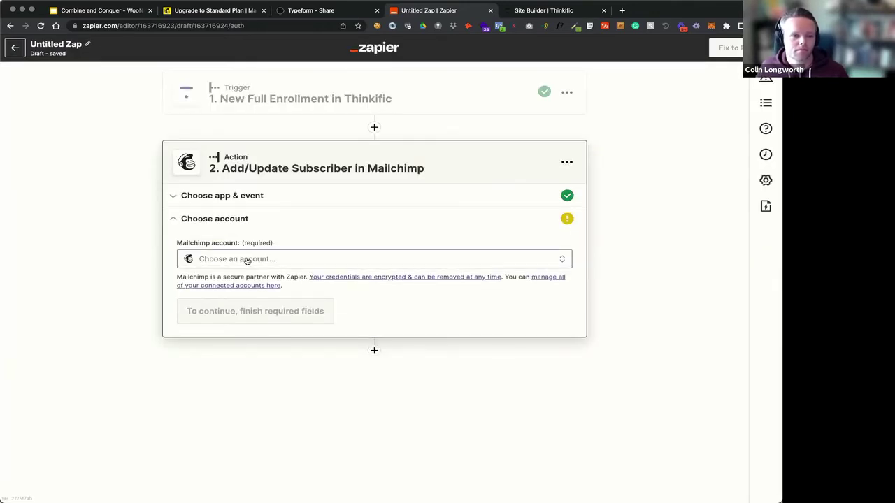
click(249, 259)
click(233, 338)
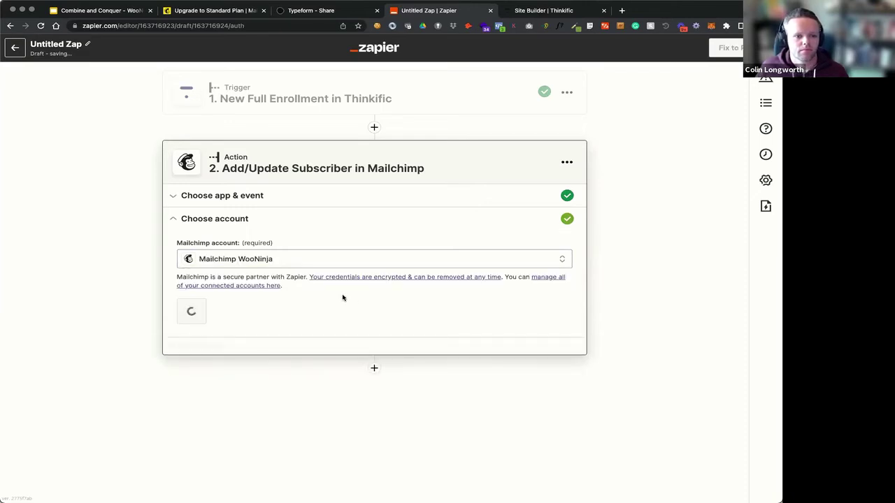
click(216, 315)
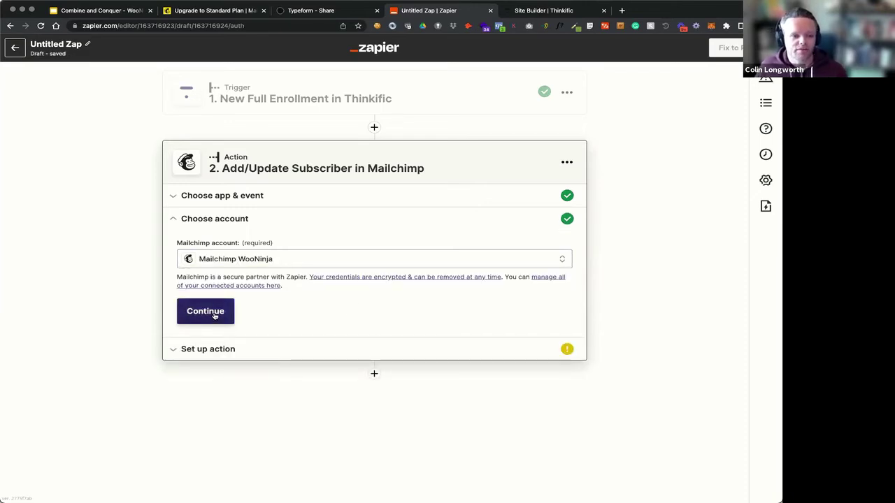
Set the action's audience to WooNinja and map Subscriber Email to the User Email field from Thinkific
scroll(358, 292, down, 3)
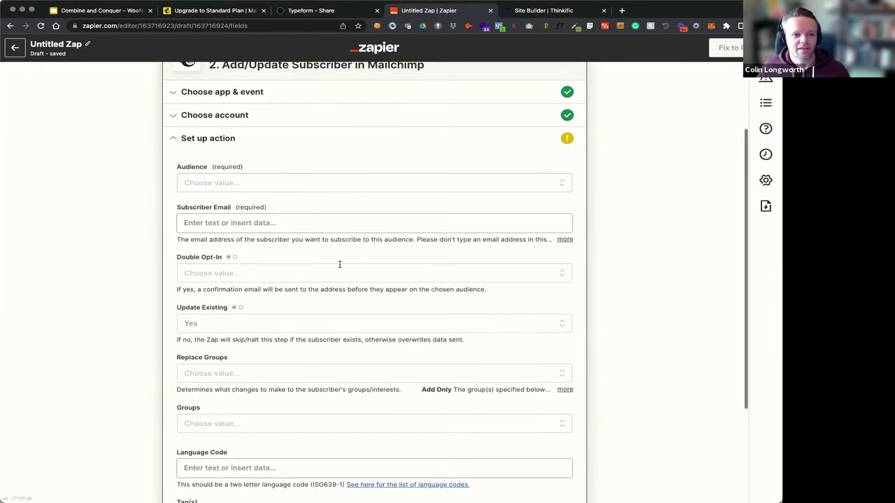
click(305, 181)
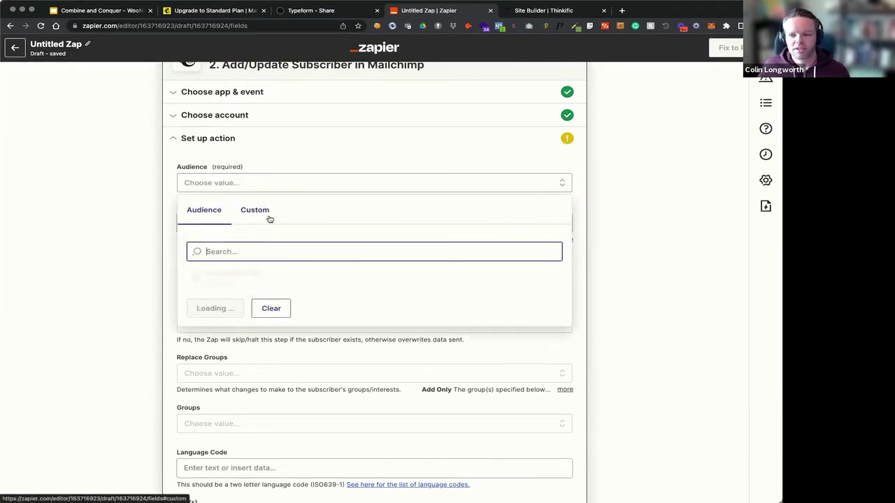
click(204, 282)
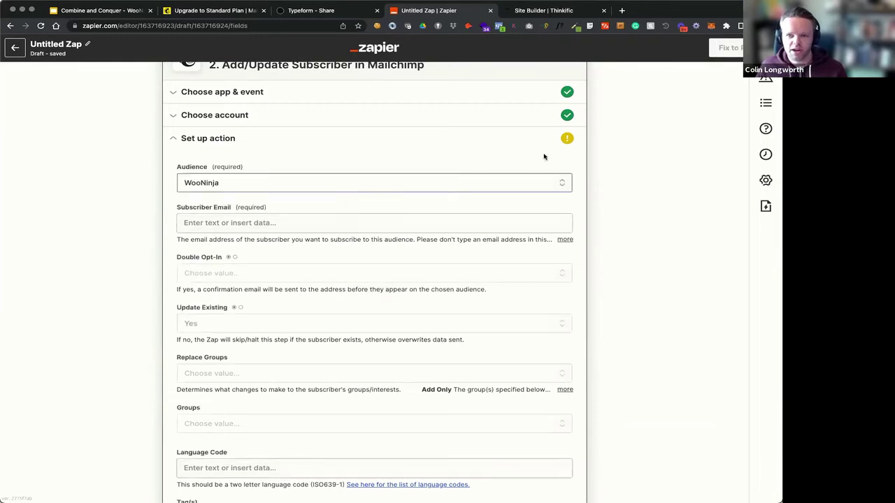
click(247, 223)
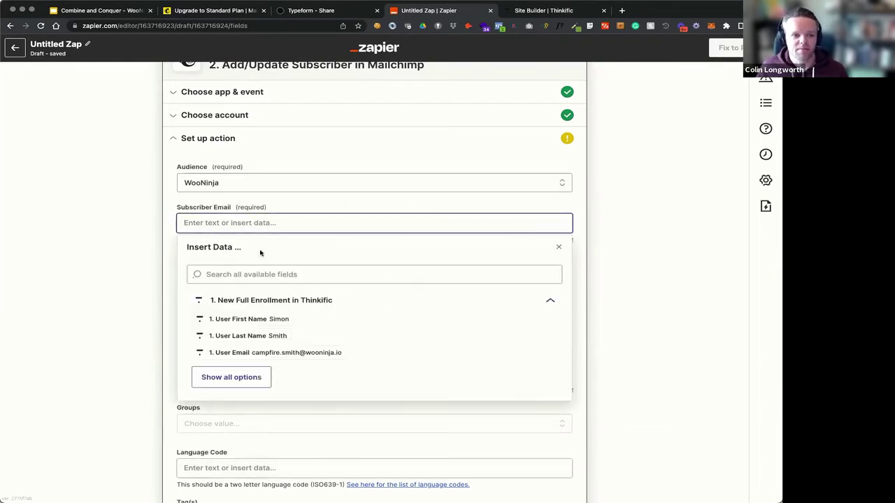
click(260, 353)
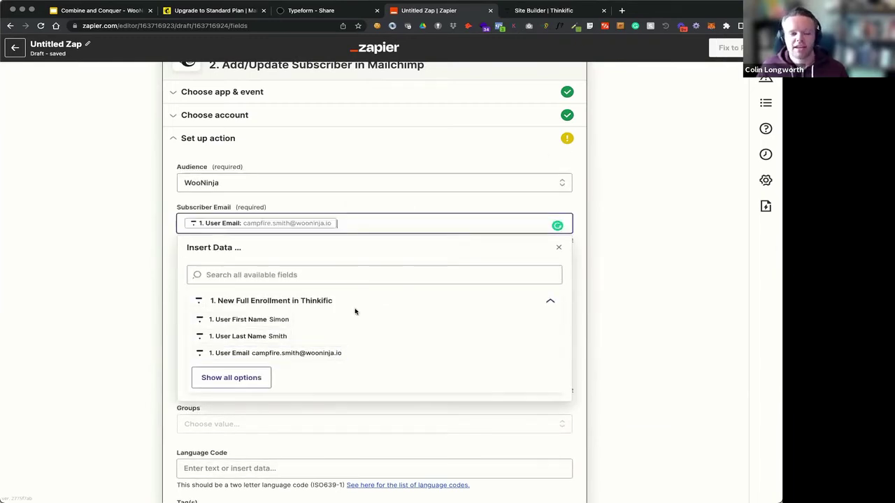
click(645, 225)
Map the subscriber's First Name and Last Name to the Thinkific User First Name and User Last Name fields
scroll(415, 202, down, 3)
scroll(238, 304, down, 2)
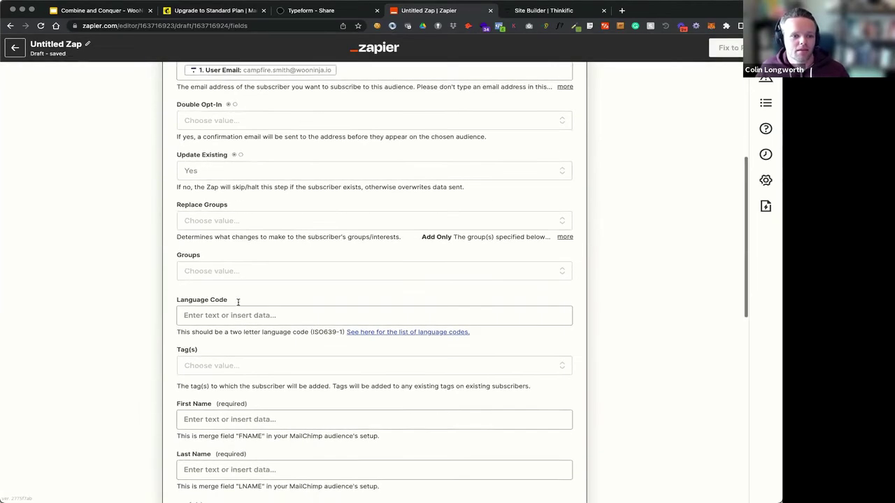
click(235, 400)
scroll(234, 490, down, 2)
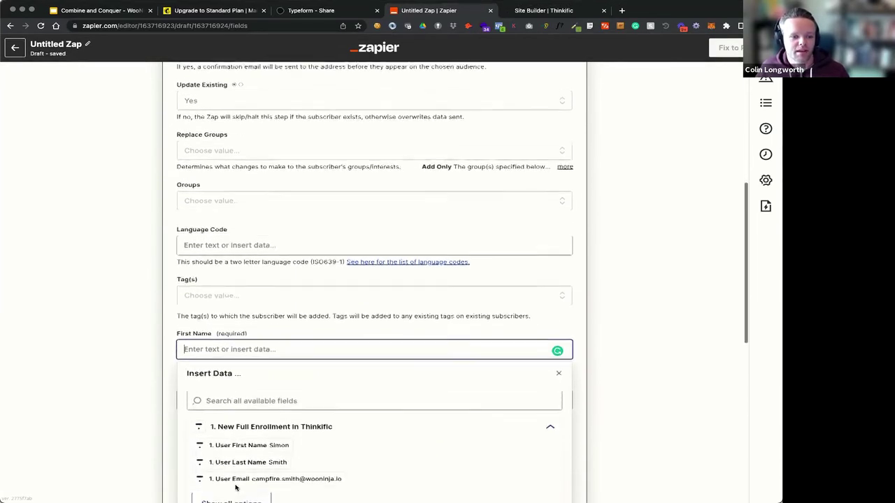
click(263, 428)
click(131, 376)
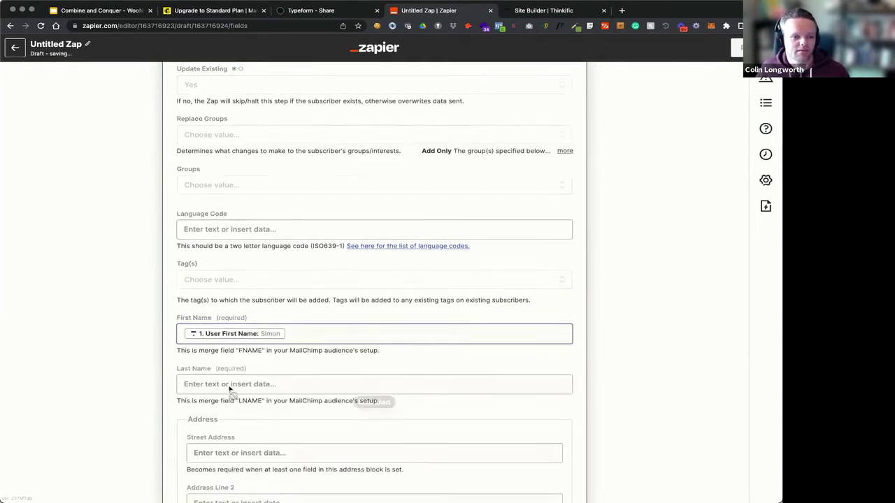
click(199, 384)
click(249, 496)
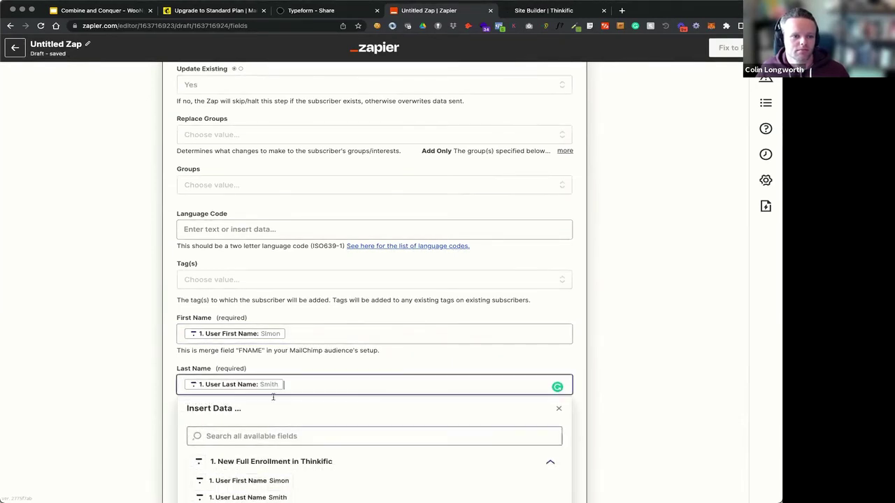
Add the Fully Enrolled tag to the subscriber in the Mailchimp action
click(217, 280)
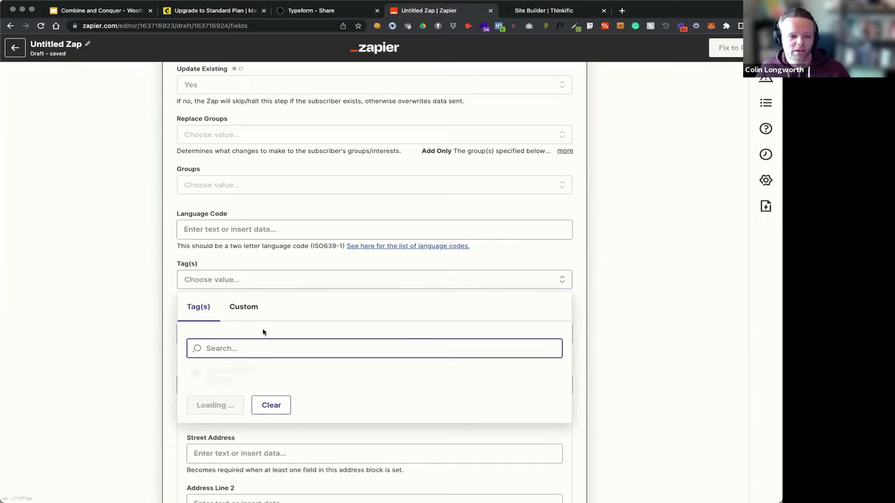
click(203, 427)
click(642, 276)
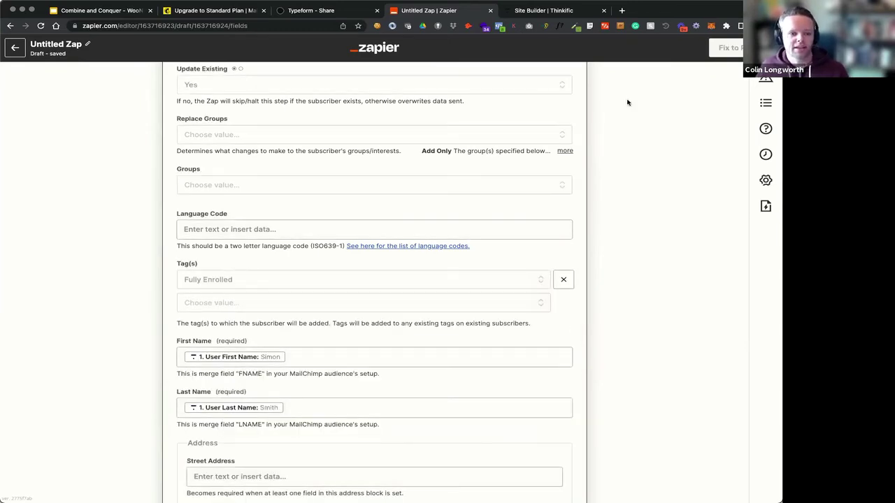
Switch to Mailchimp and review how the New User journey uses the Fully Enrolled checks, delays and emails
click(213, 10)
scroll(493, 213, up, 2)
scroll(524, 105, up, 8)
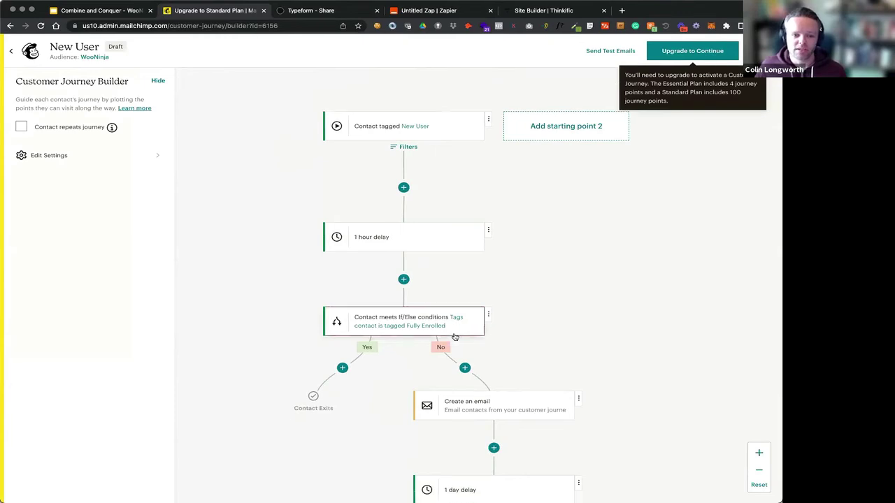
scroll(454, 335, down, 3)
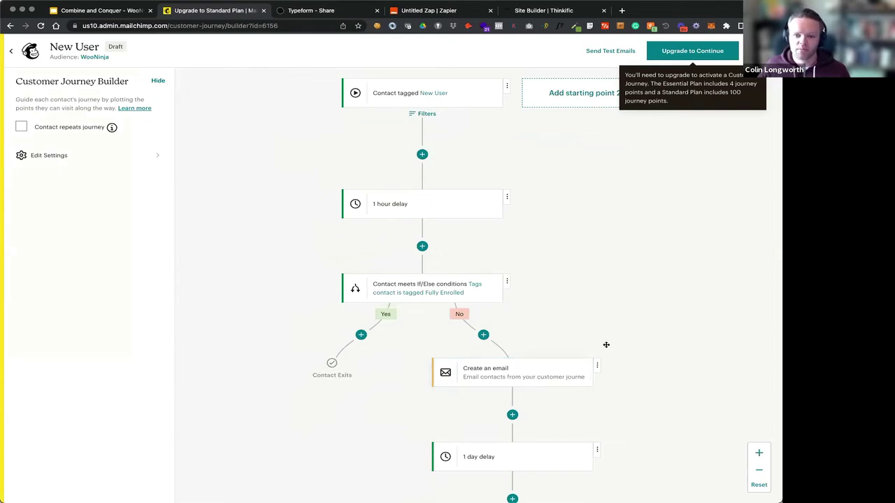
scroll(561, 375, down, 5)
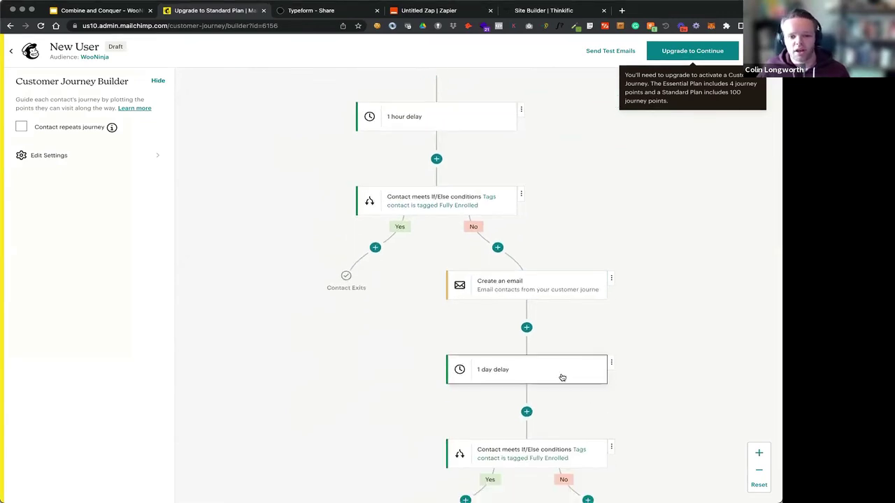
scroll(559, 375, down, 3)
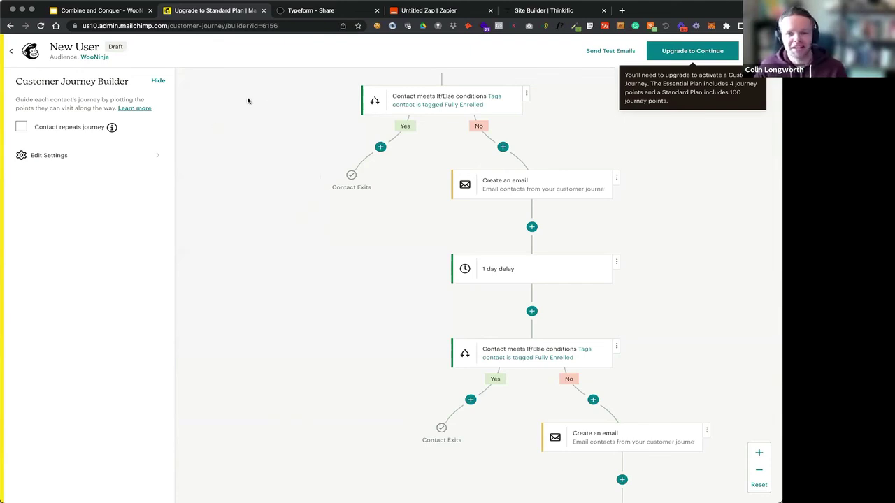
Switch to the Google Slides presentation and select the flow diagram on the Abandonment / Lead Onboarding slide
click(119, 11)
click(480, 150)
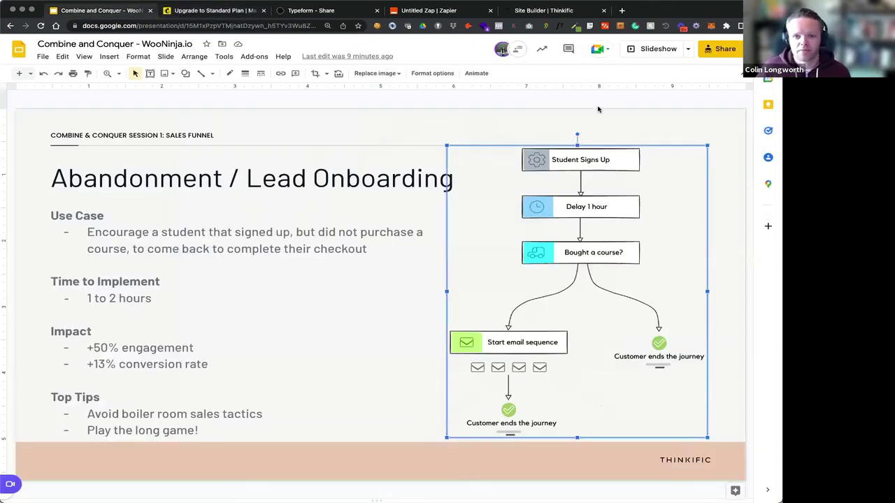